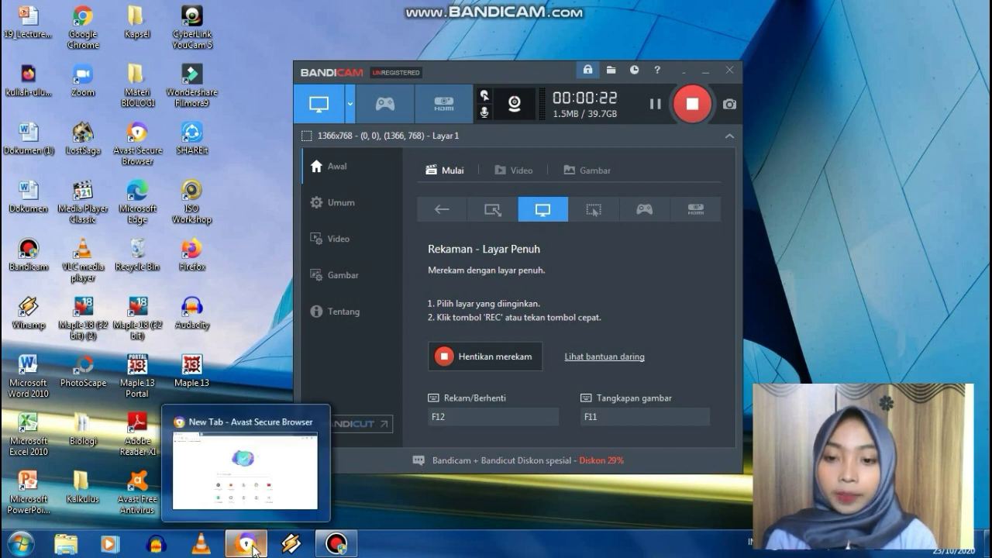
{"action": "left_click", "coordinate": [254, 547]}
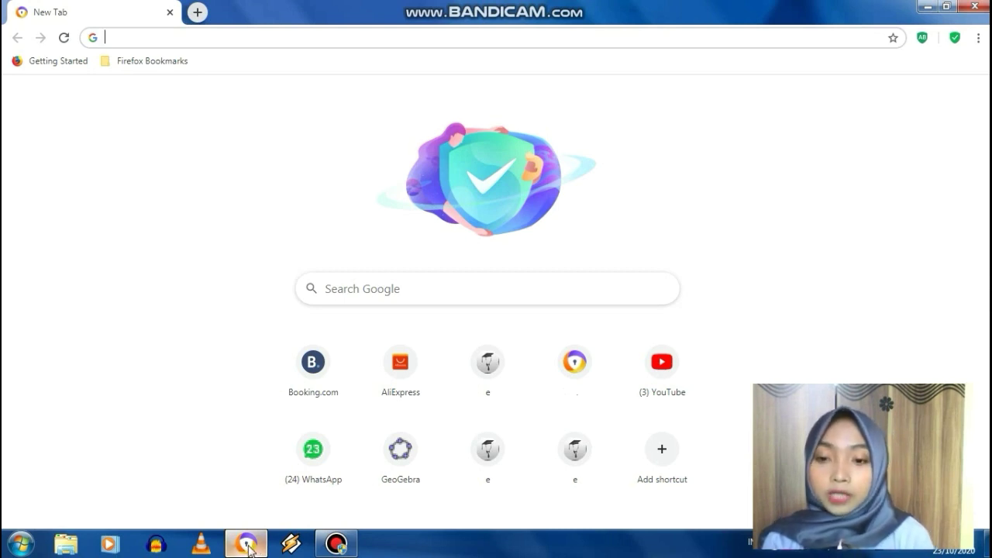
{"action": "right_click", "coordinate": [249, 547]}
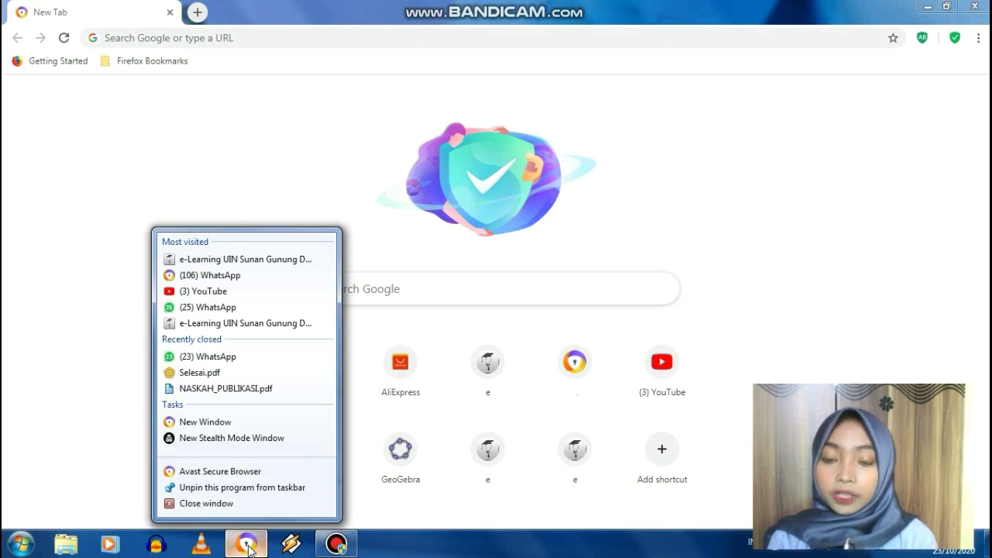
{"action": "left_click", "coordinate": [242, 89]}
{"action": "left_click", "coordinate": [235, 36]}
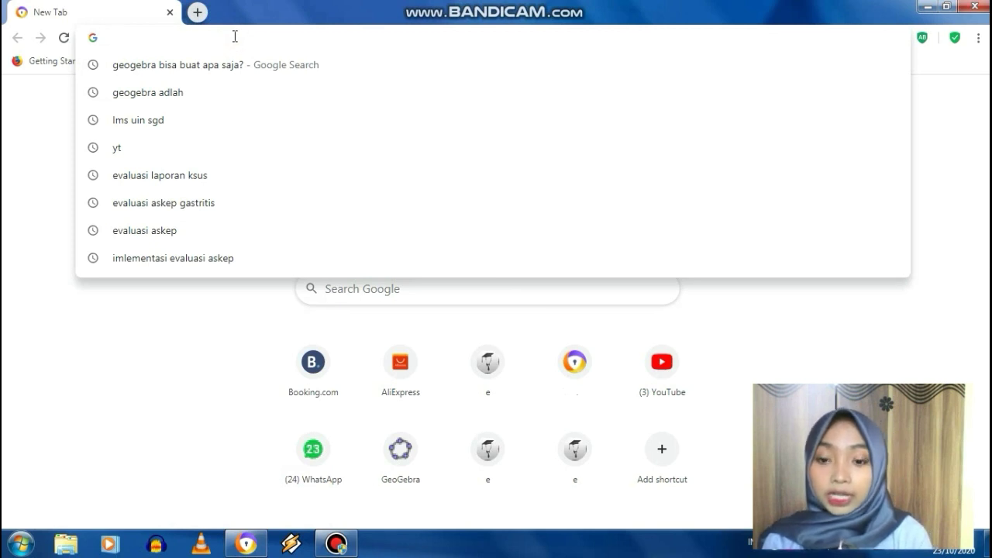
{"action": "type", "text": "www."}
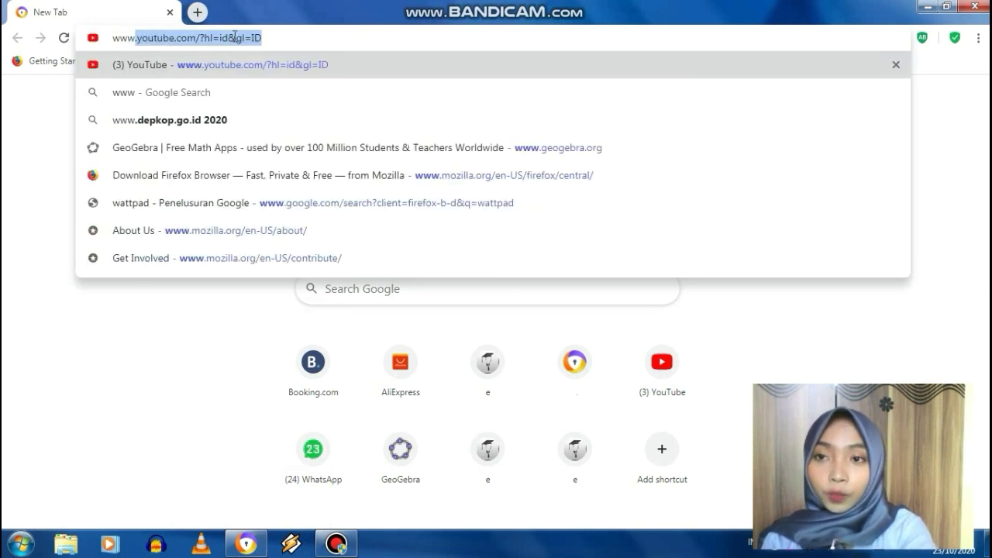
{"action": "type", "text": "geo"}
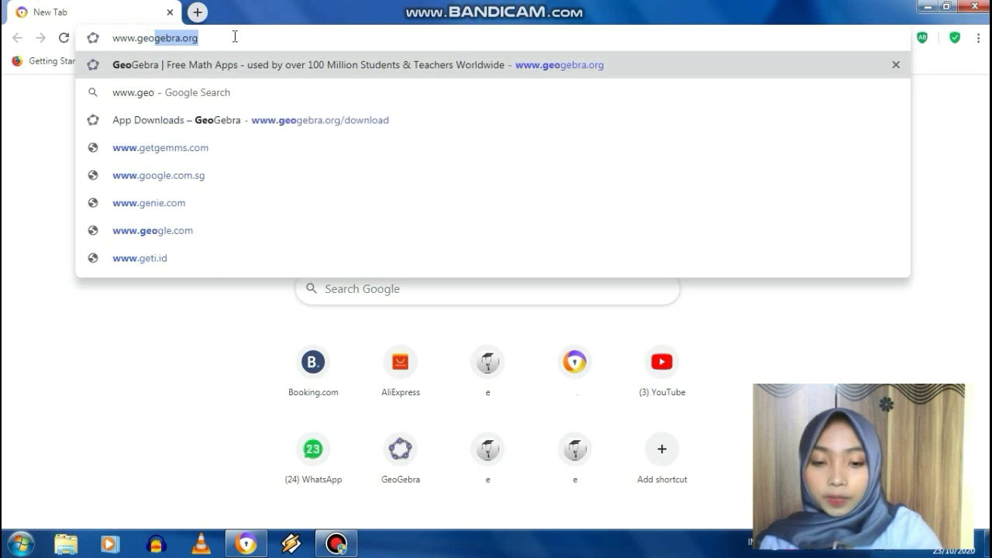
{"action": "type", "text": "gebra"}
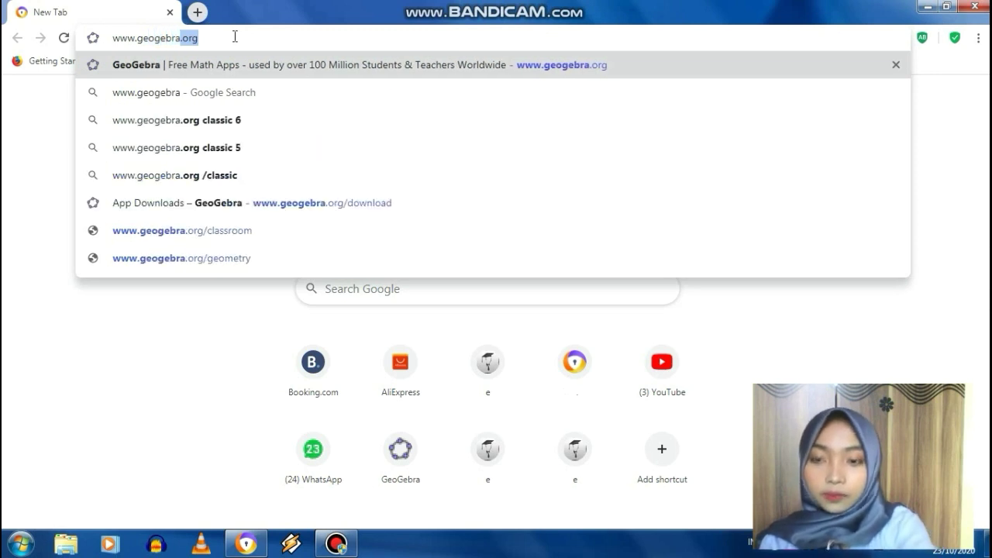
{"action": "type", "text": ".org"}
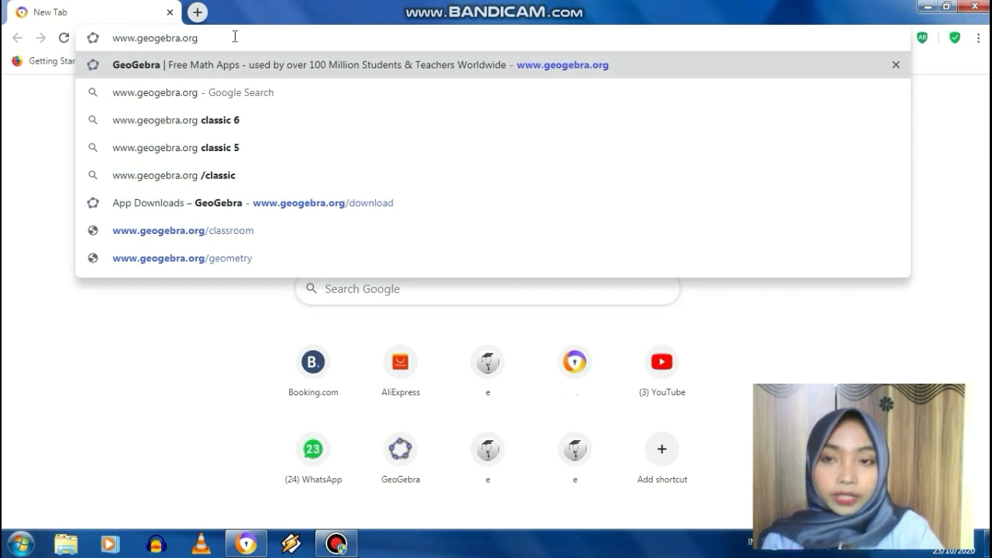
{"action": "key", "text": "Return"}
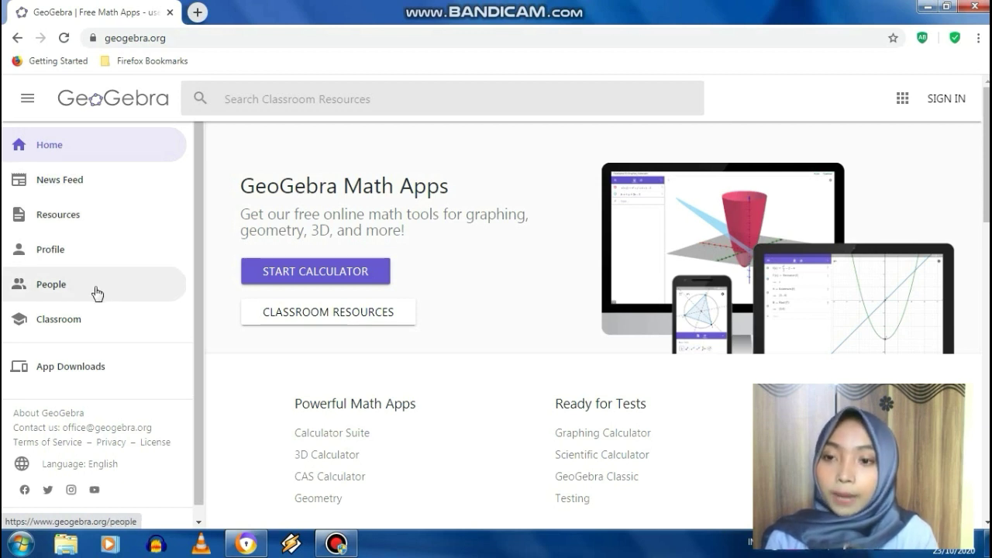
Go to the GeoGebra app downloads page and download the GeoGebra Classic 6 installer
{"action": "left_click", "coordinate": [64, 368]}
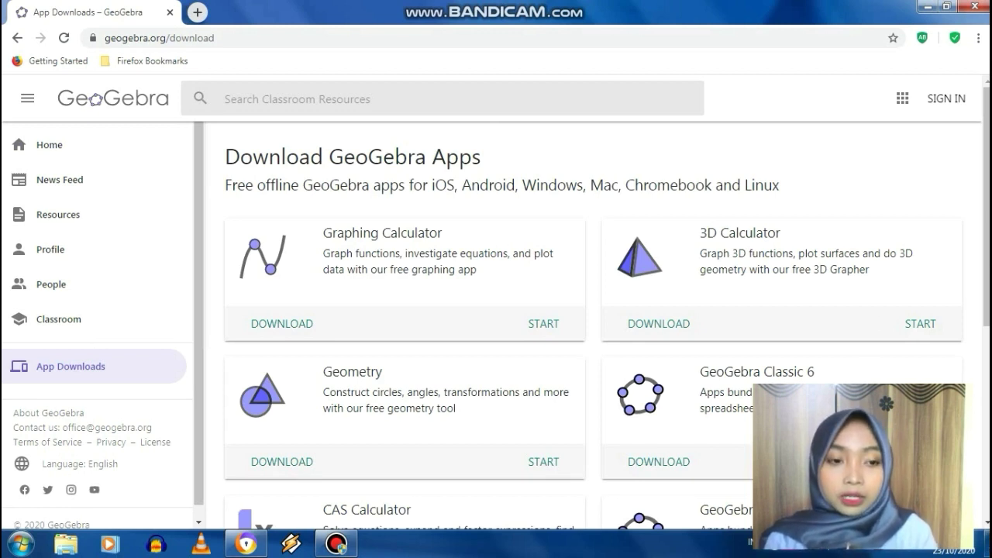
{"action": "left_click", "coordinate": [986, 524]}
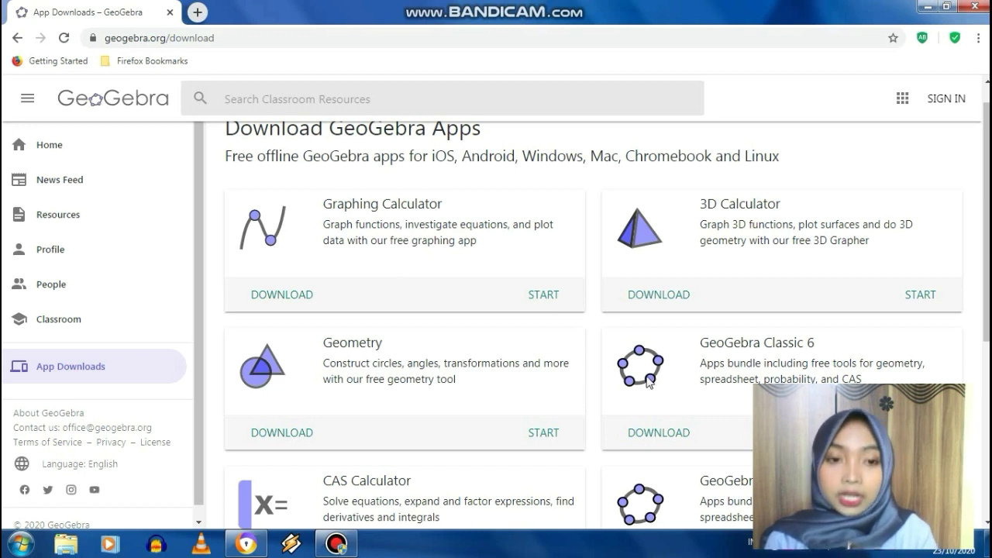
{"action": "left_click", "coordinate": [986, 526]}
{"action": "left_click", "coordinate": [986, 526]}
{"action": "left_click", "coordinate": [986, 526]}
{"action": "left_click", "coordinate": [986, 526]}
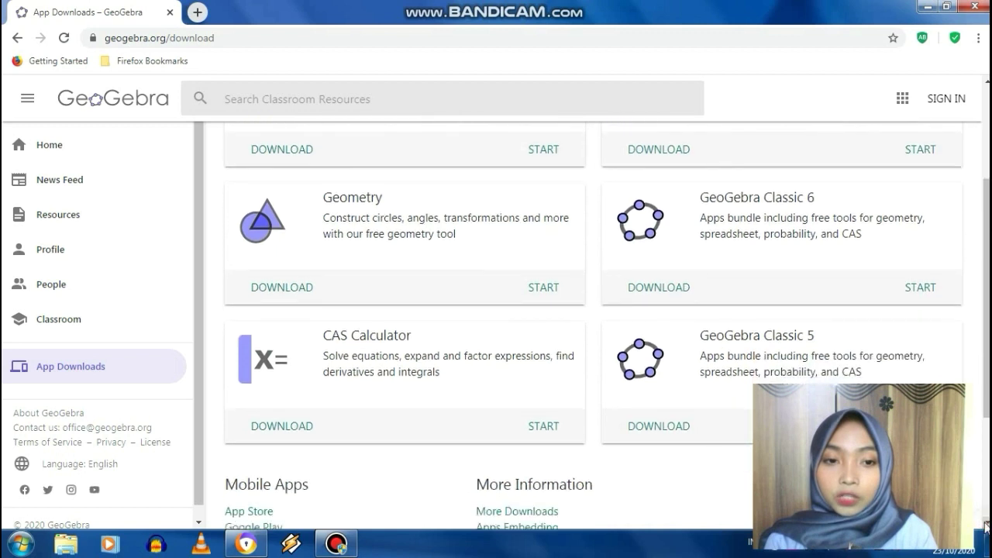
{"action": "left_click", "coordinate": [986, 526]}
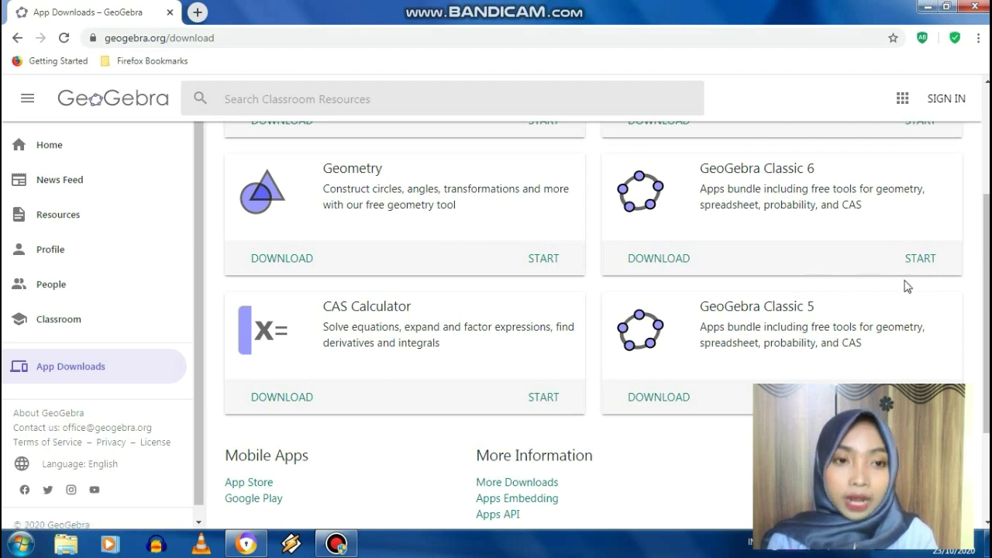
{"action": "left_click", "coordinate": [672, 259]}
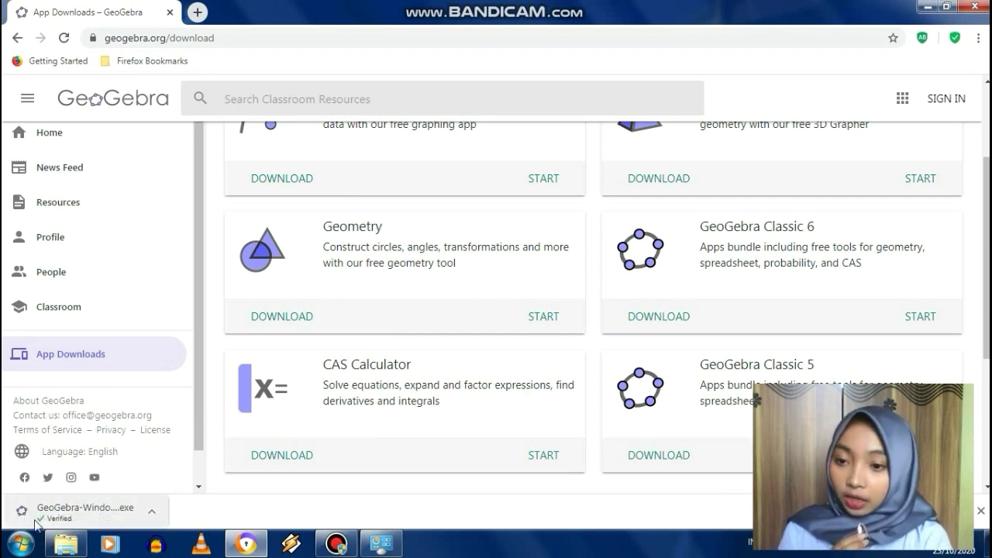
Run the downloaded GeoGebra Windows installer, allowing it past the security warning, and minimize the browser
{"action": "left_click", "coordinate": [78, 517]}
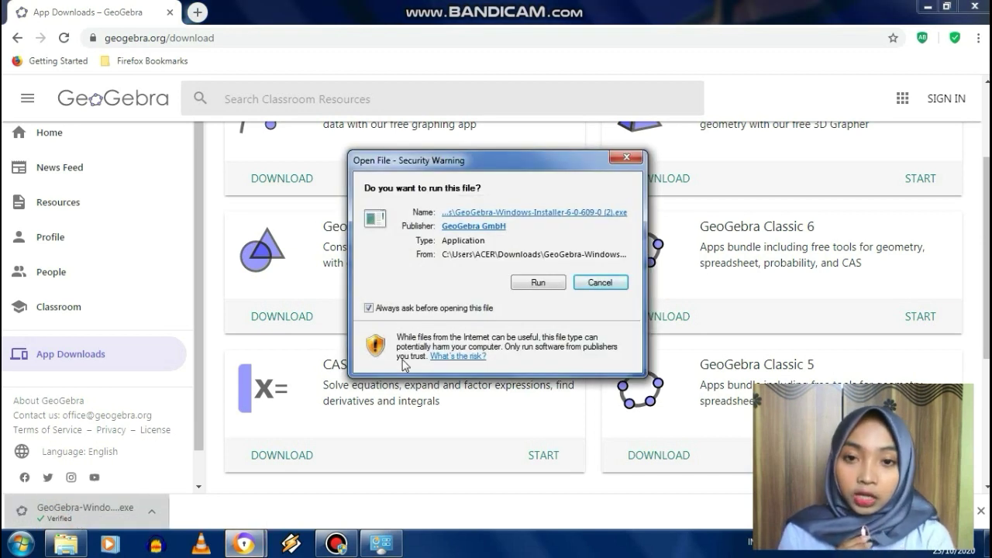
{"action": "left_click", "coordinate": [539, 284]}
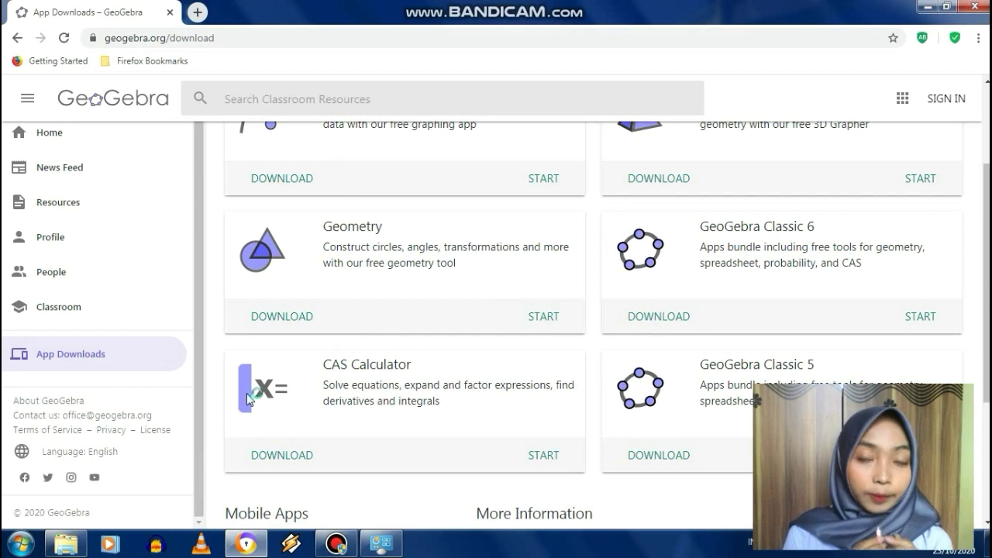
{"action": "left_click", "coordinate": [926, 10]}
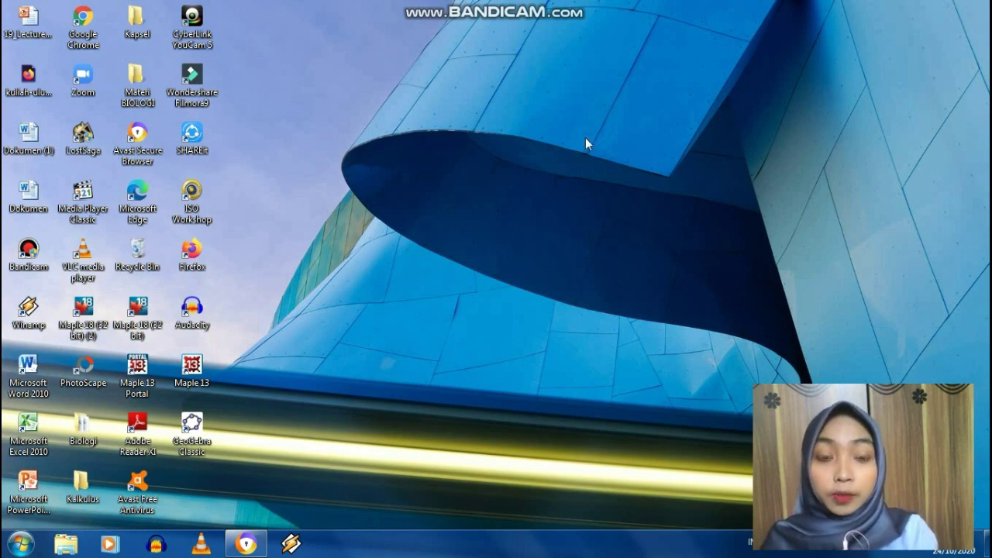
Launch GeoGebra Classic in a maximized window and show the graphics view's style options
{"action": "double_click", "coordinate": [191, 438]}
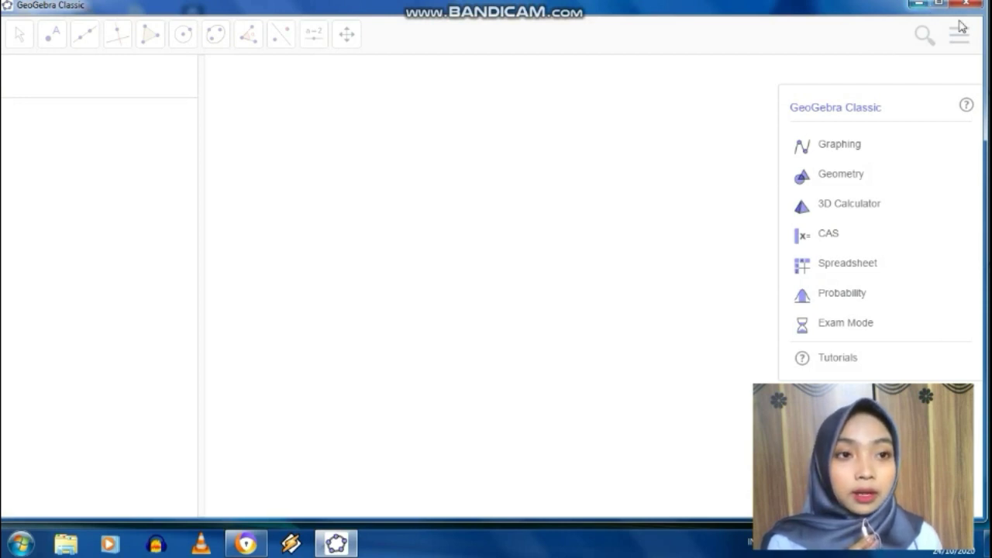
{"action": "left_click", "coordinate": [938, 5]}
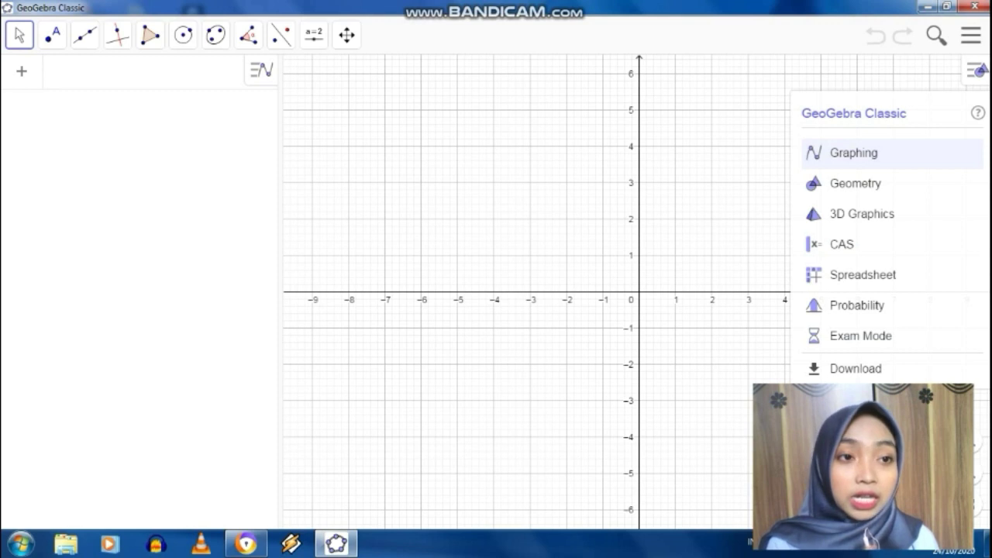
{"action": "left_click", "coordinate": [979, 72]}
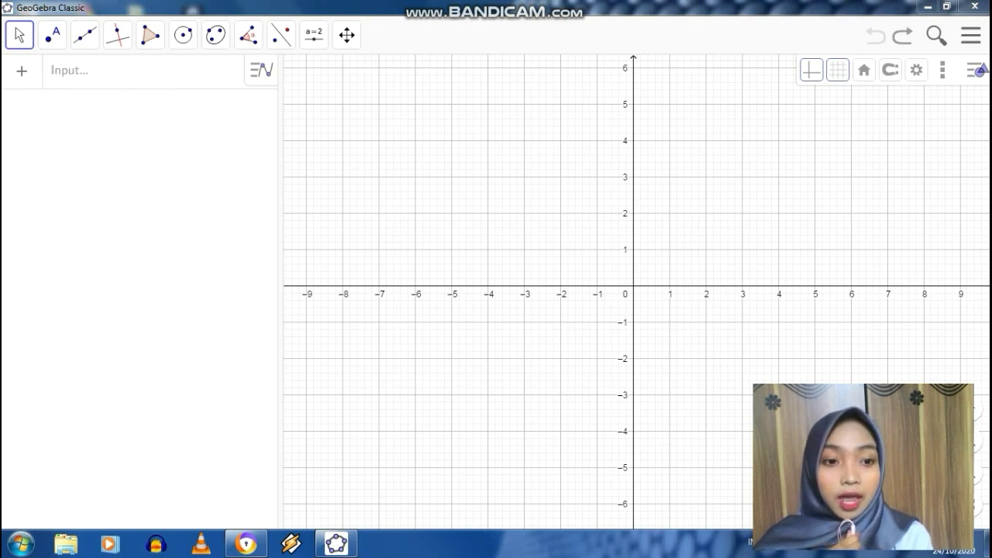
Place a point at (-5, 2) in the graphics view with the Point tool
{"action": "left_click", "coordinate": [21, 35]}
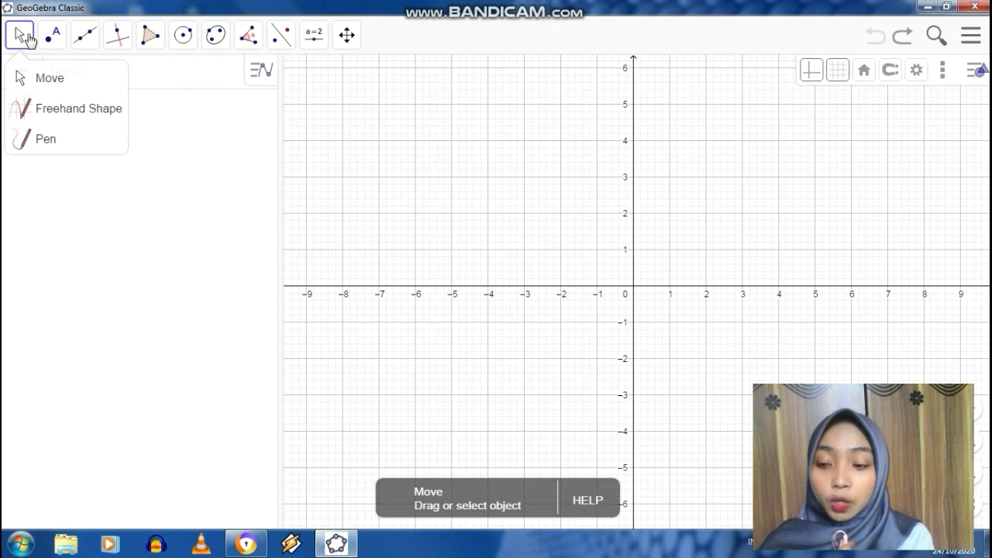
{"action": "left_click", "coordinate": [22, 36]}
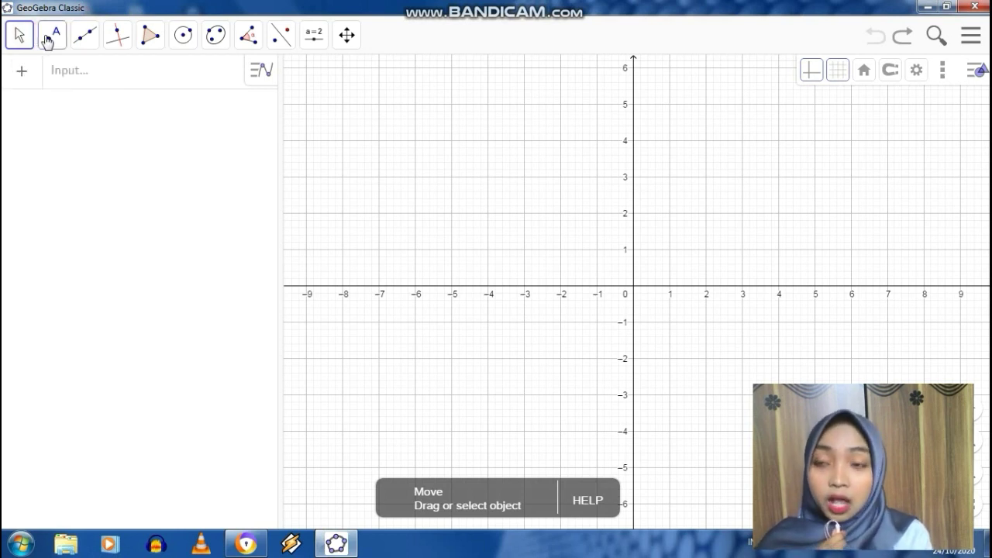
{"action": "left_click", "coordinate": [48, 41]}
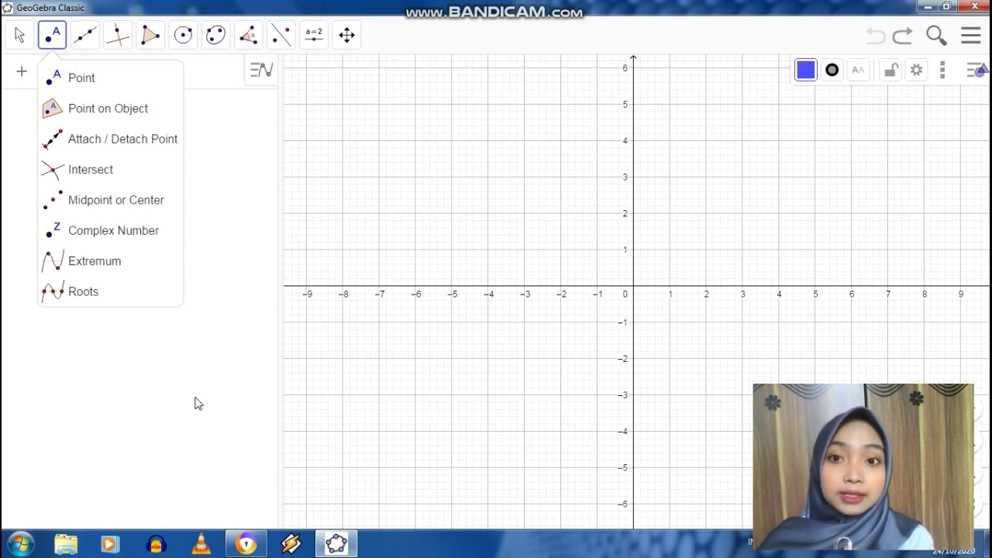
{"action": "left_click", "coordinate": [112, 88]}
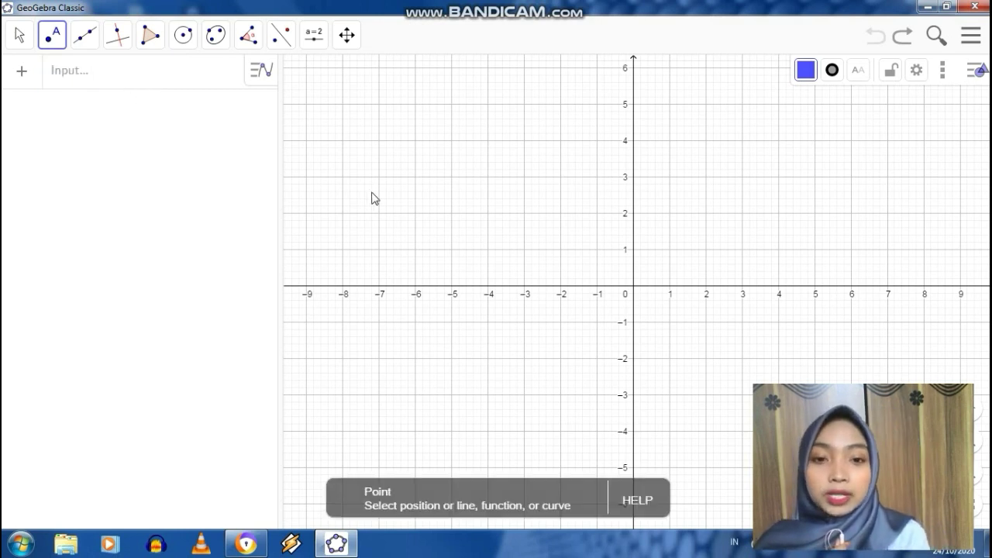
{"action": "left_click", "coordinate": [451, 214]}
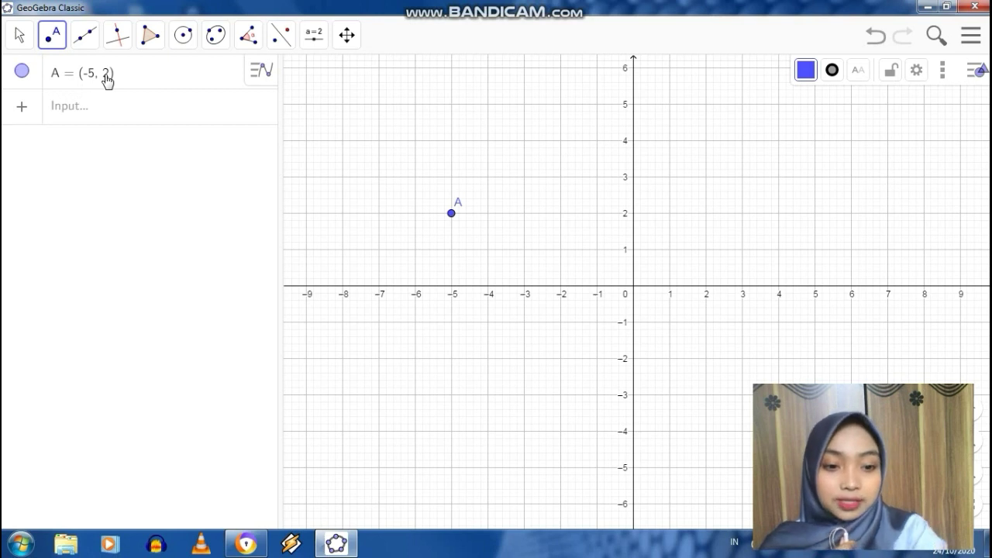
Draw a line through two new points at (-6, -3) and (-1, 2) with the Line tool
{"action": "left_click", "coordinate": [85, 35]}
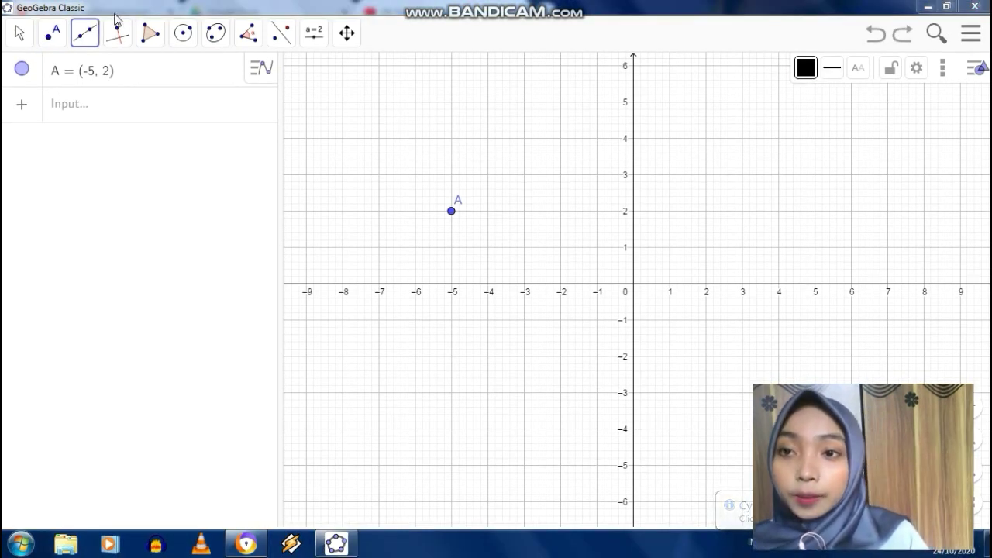
{"action": "left_click", "coordinate": [92, 38]}
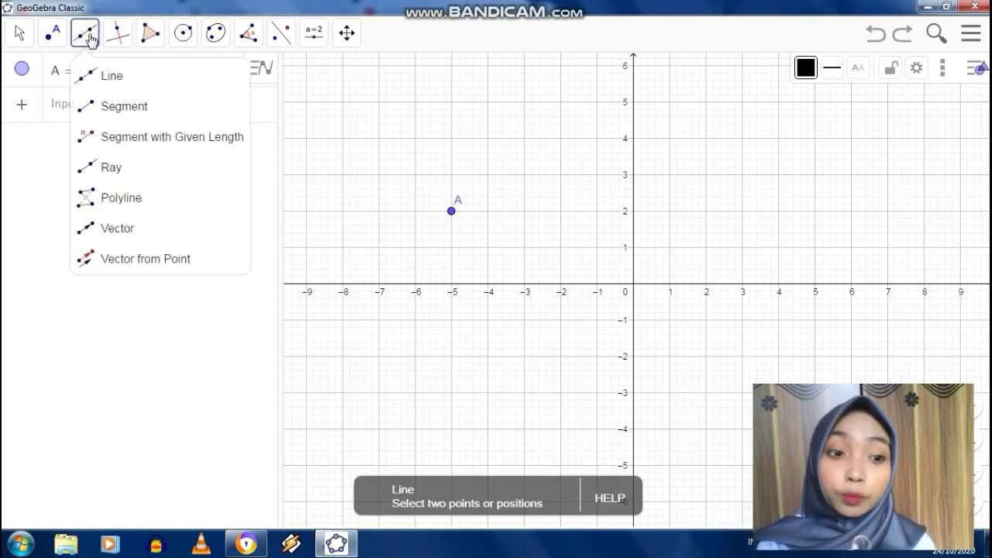
{"action": "mouse_move", "coordinate": [52, 35]}
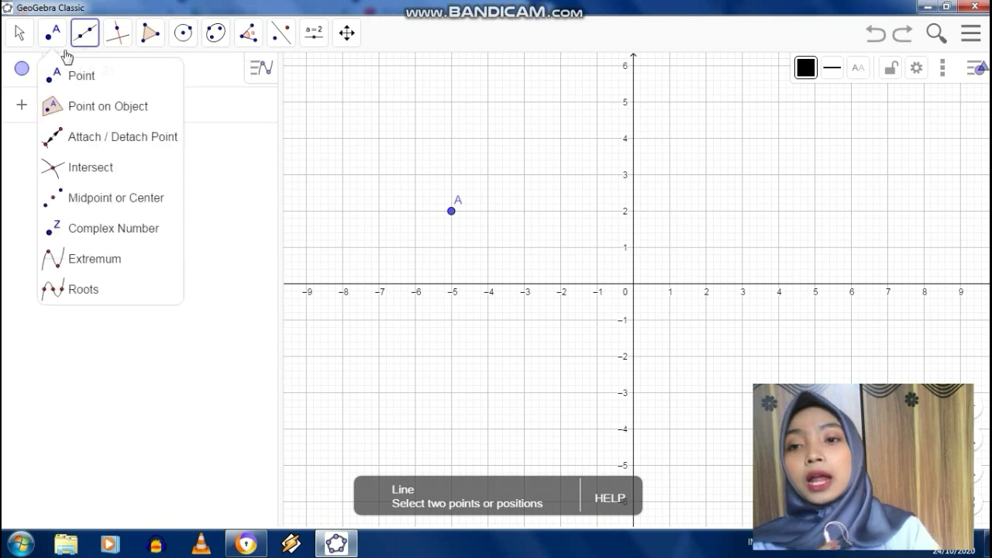
{"action": "mouse_move", "coordinate": [88, 39]}
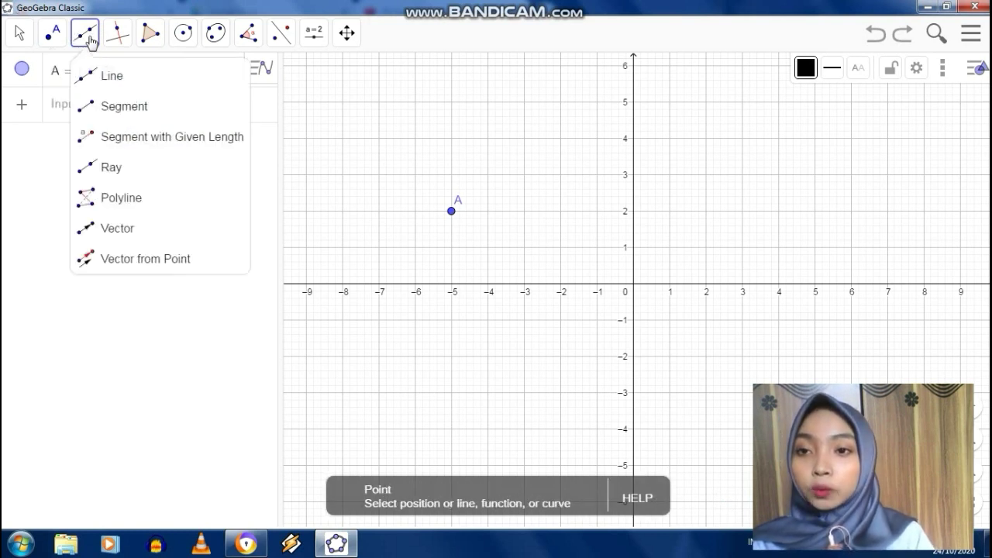
{"action": "left_click", "coordinate": [110, 88]}
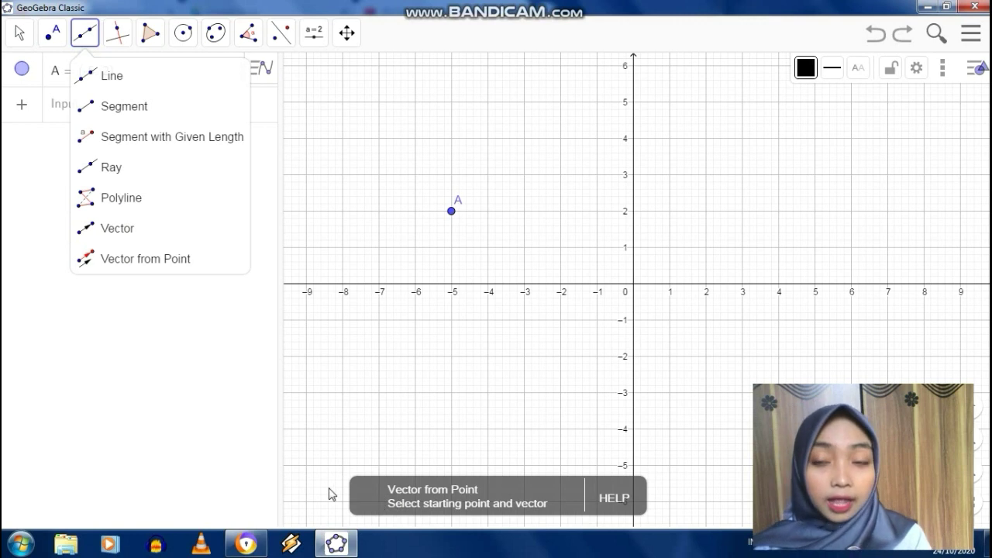
{"action": "left_click", "coordinate": [147, 81]}
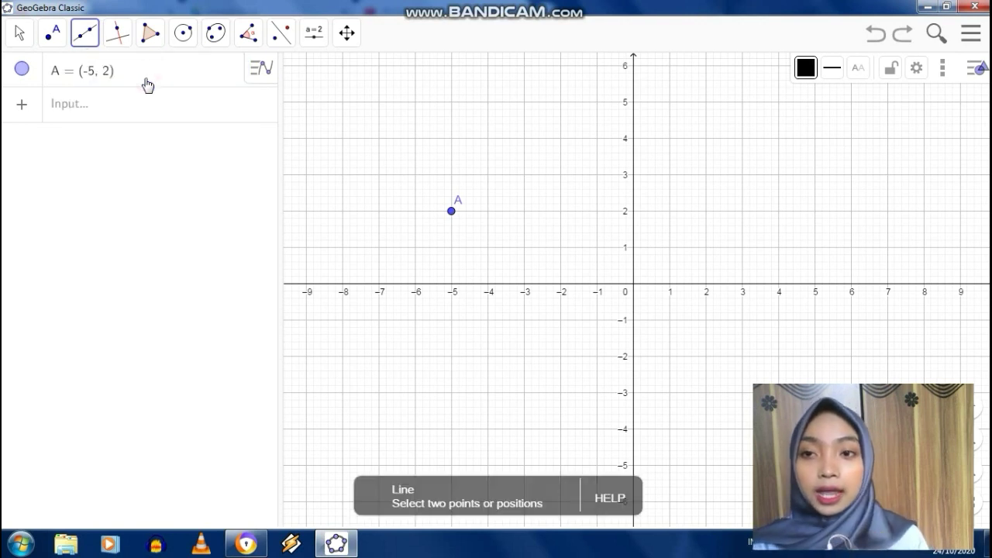
{"action": "left_click", "coordinate": [415, 393]}
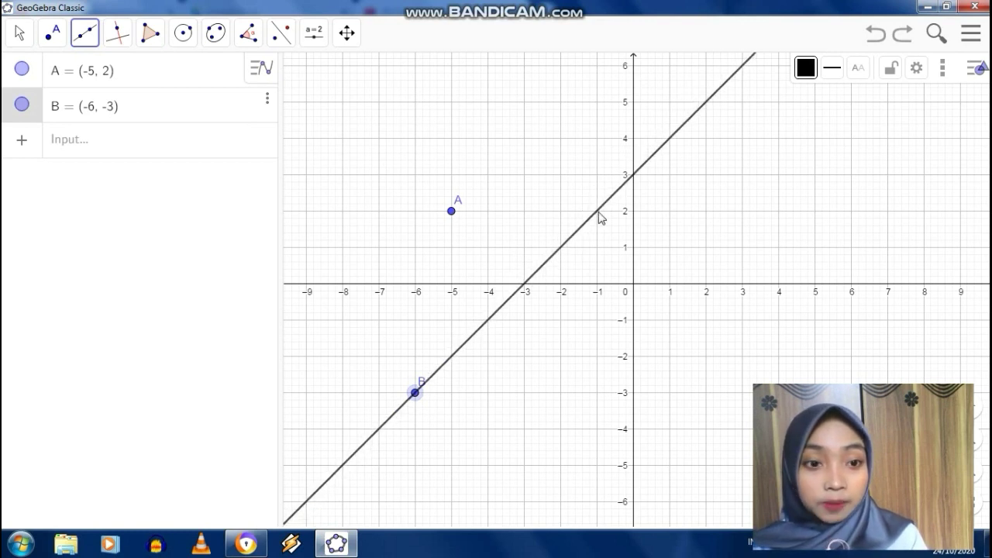
{"action": "left_click", "coordinate": [598, 212]}
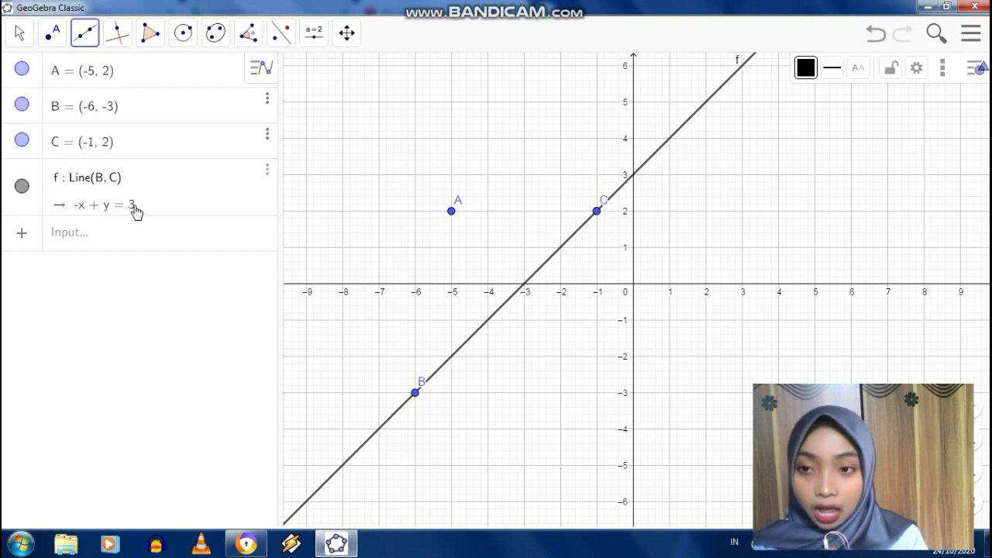
Look through the perpendicular and parallel line construction tools and activate the Perpendicular Line tool
{"action": "left_click", "coordinate": [118, 43]}
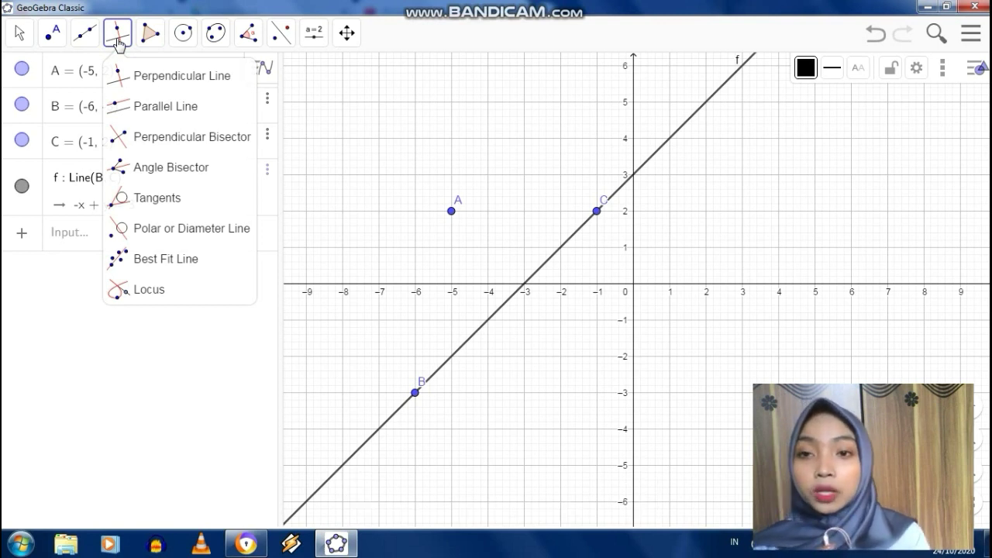
{"action": "left_click", "coordinate": [132, 78]}
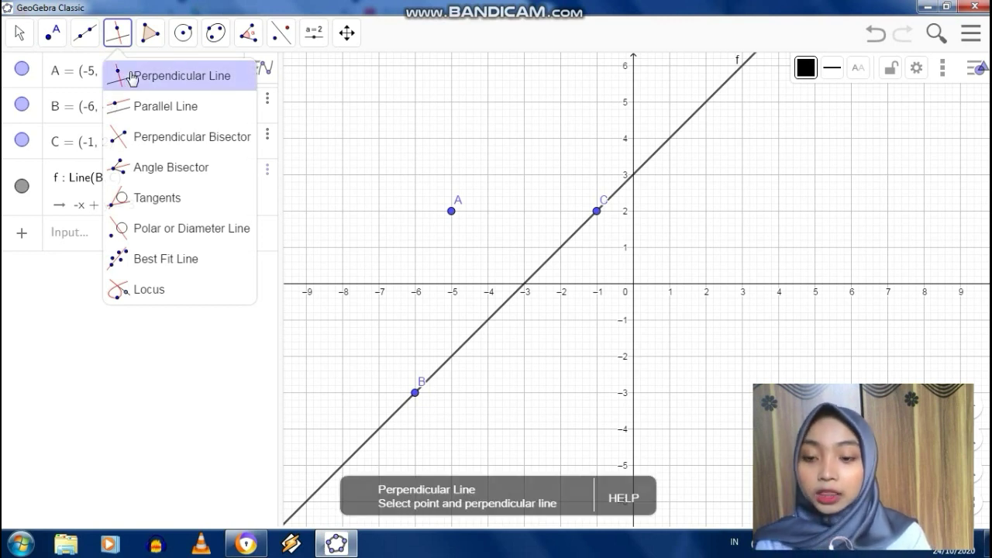
{"action": "left_click", "coordinate": [147, 106]}
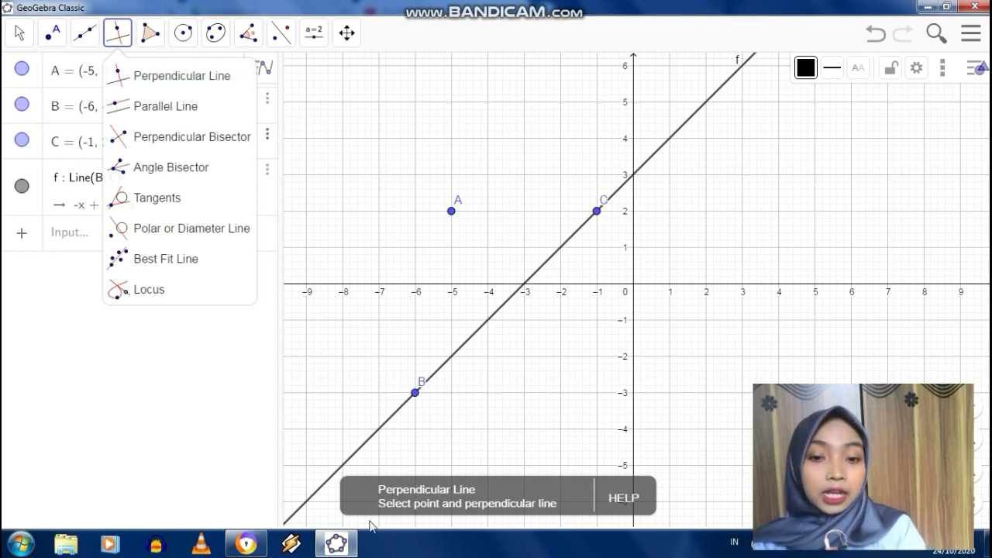
{"action": "left_click", "coordinate": [214, 79]}
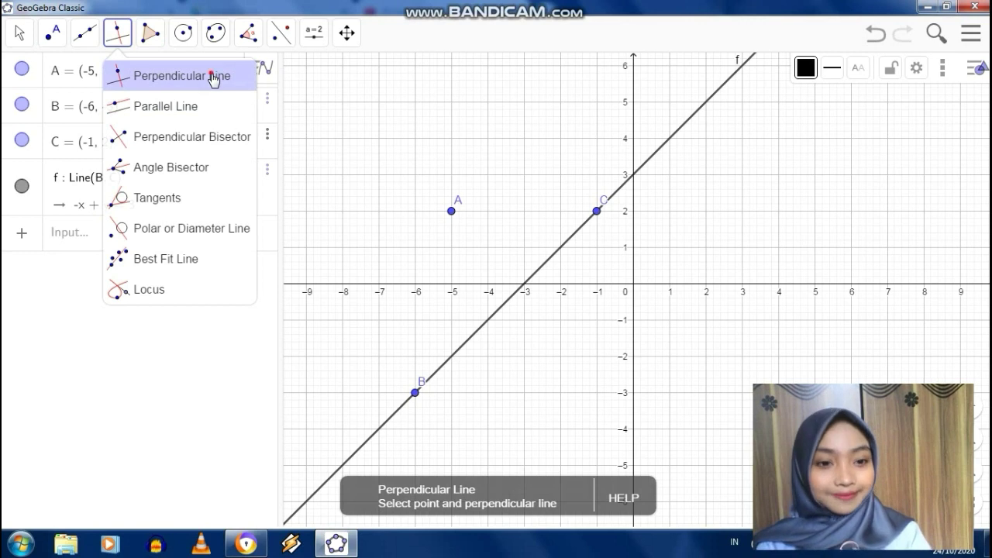
{"action": "left_click", "coordinate": [213, 78]}
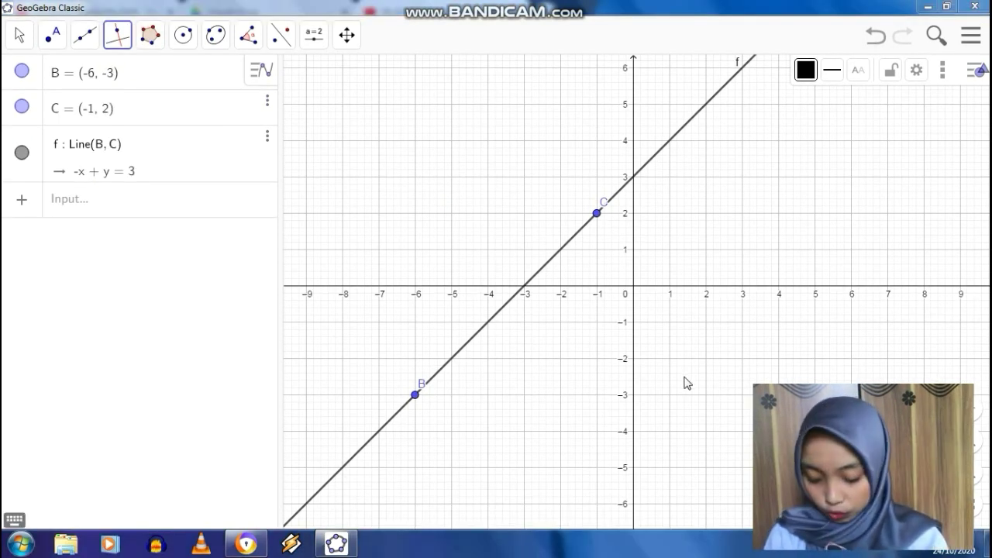
Delete line f and its points C and B, leaving the construction empty
{"action": "left_click", "coordinate": [267, 141]}
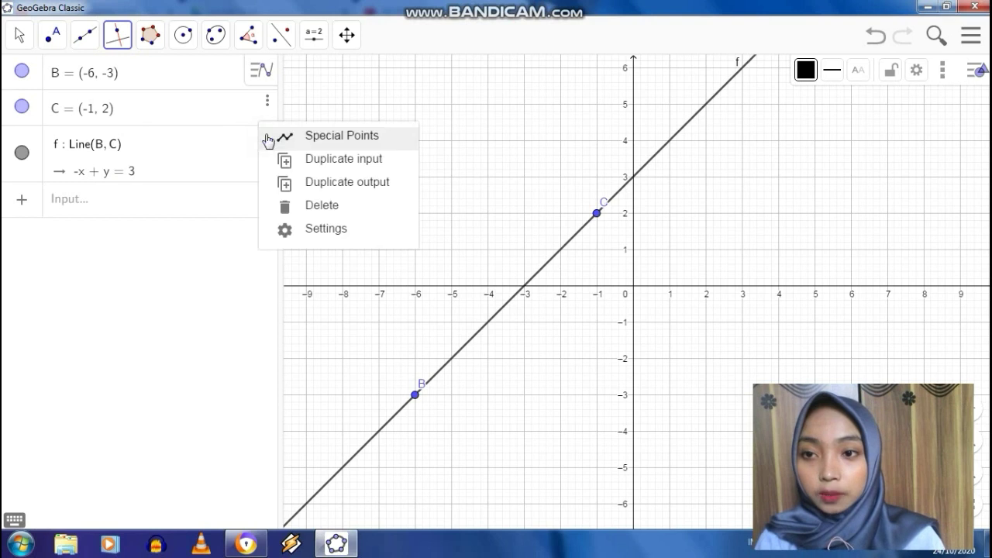
{"action": "left_click", "coordinate": [314, 205]}
{"action": "left_click", "coordinate": [267, 101]}
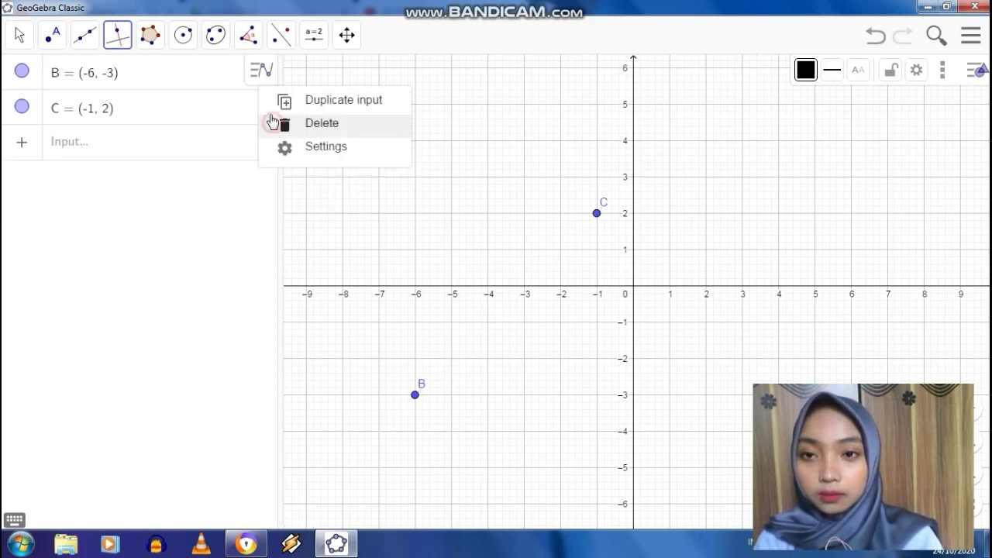
{"action": "left_click", "coordinate": [277, 123]}
{"action": "right_click", "coordinate": [244, 76]}
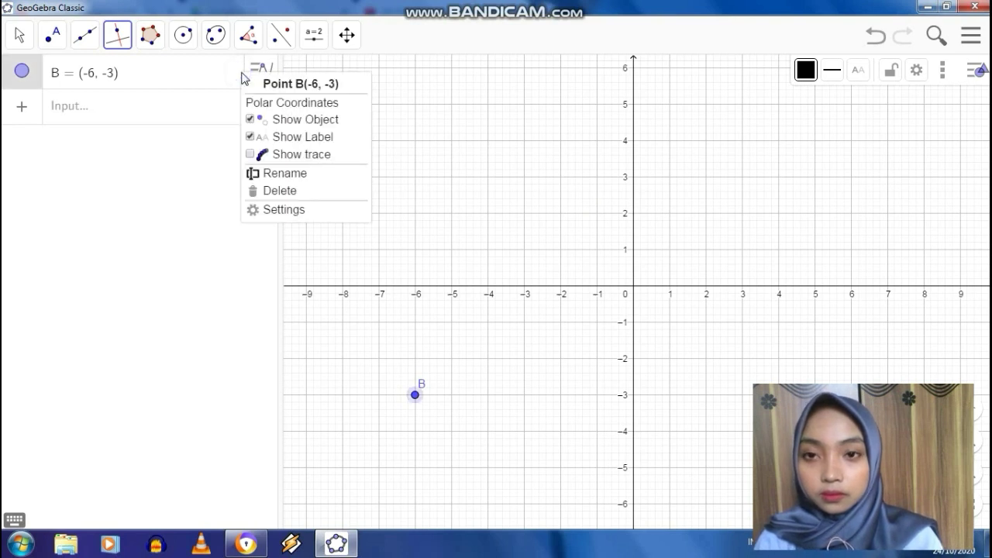
{"action": "left_click", "coordinate": [284, 193]}
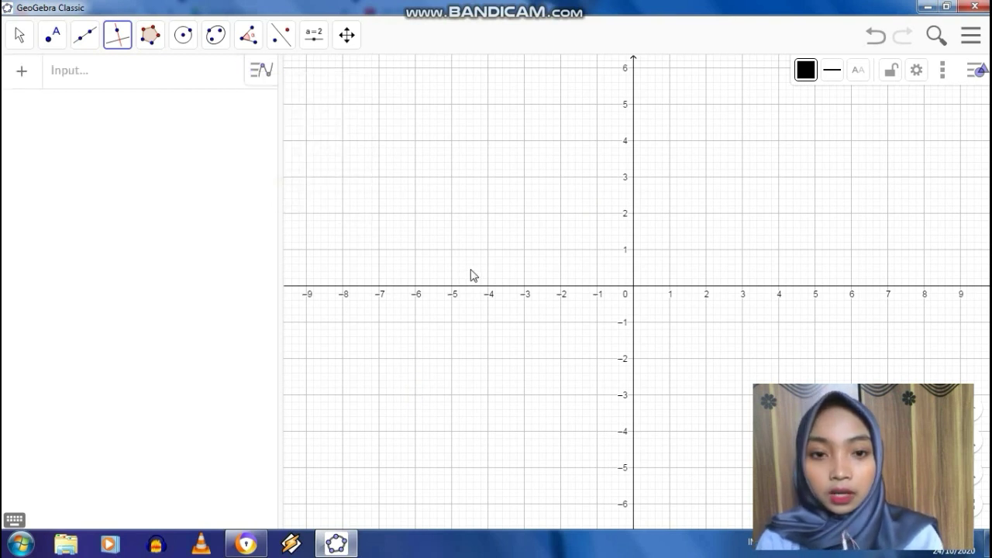
Examine the usage hints of the Polygon, Regular Polygon, Rigid Polygon and Vector Polygon tools
{"action": "left_click", "coordinate": [151, 36]}
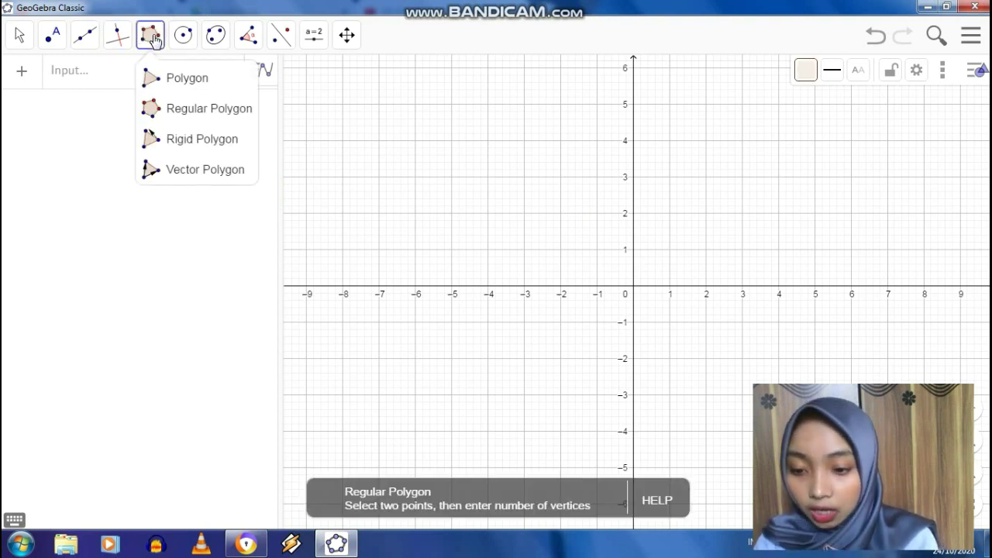
{"action": "left_click", "coordinate": [166, 78]}
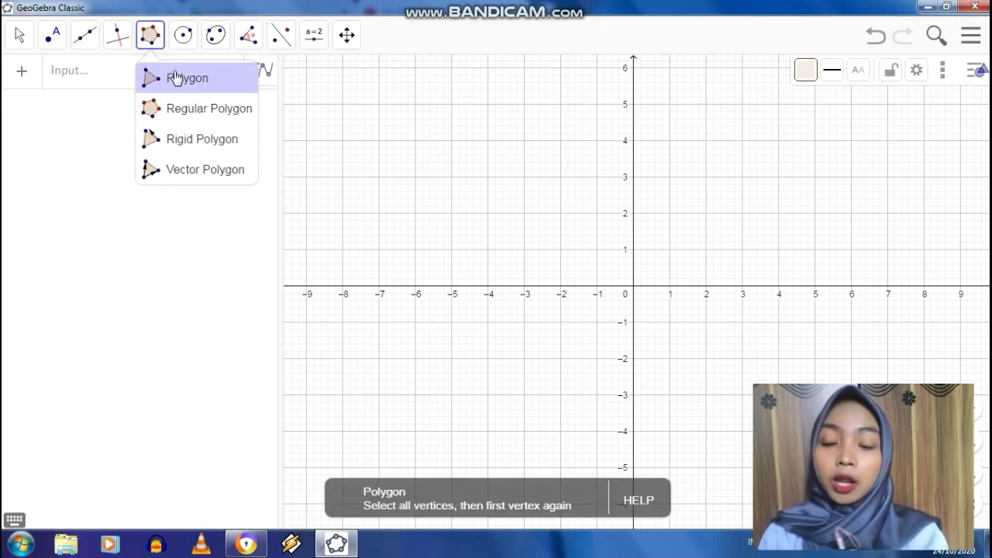
{"action": "left_click", "coordinate": [204, 116]}
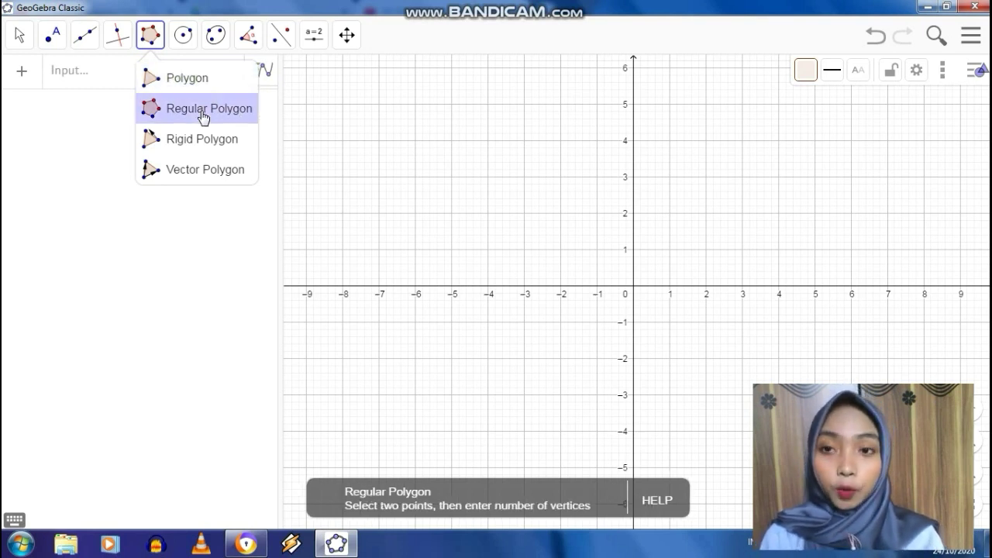
{"action": "left_click", "coordinate": [203, 140]}
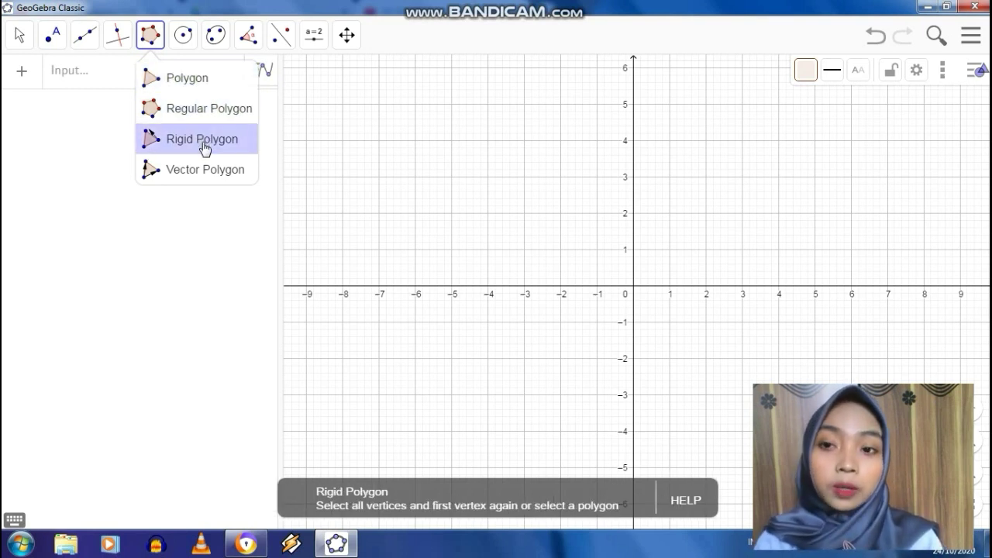
{"action": "left_click", "coordinate": [206, 171]}
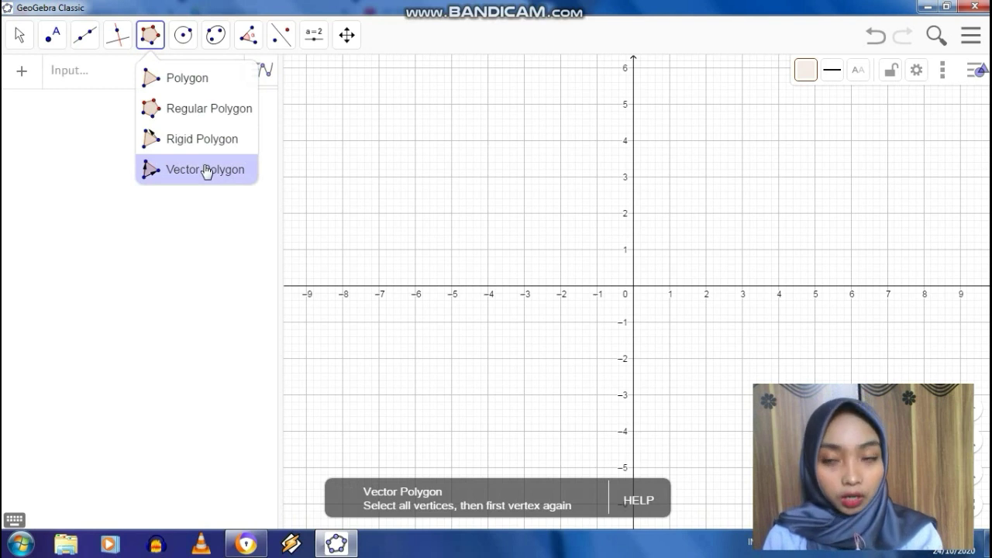
{"action": "left_click", "coordinate": [170, 110]}
{"action": "left_click", "coordinate": [209, 139]}
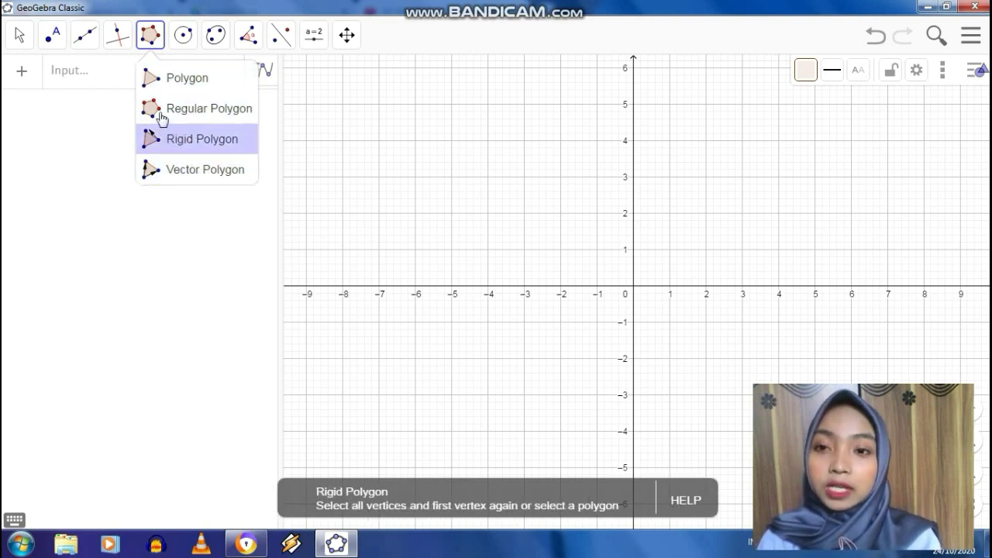
{"action": "left_click", "coordinate": [174, 113]}
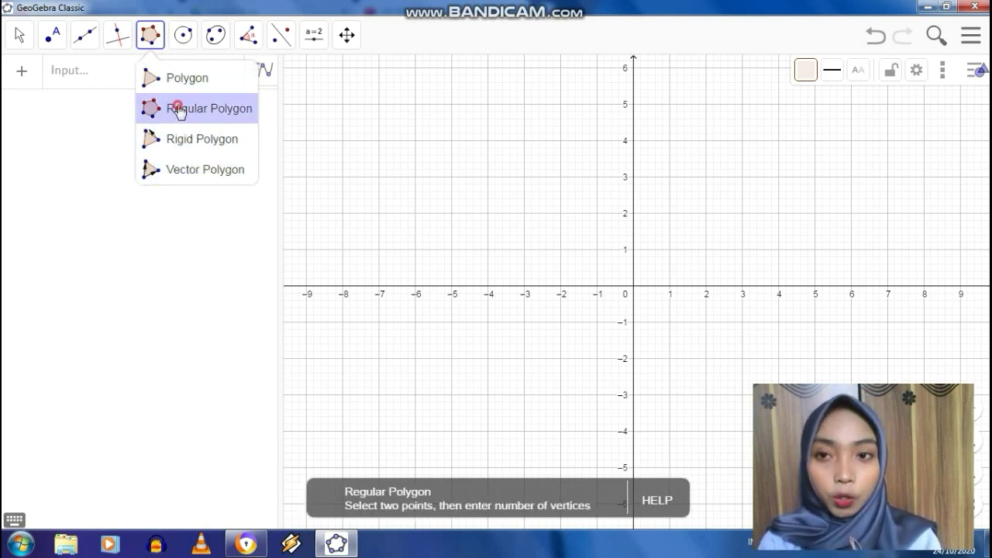
{"action": "left_click", "coordinate": [178, 111]}
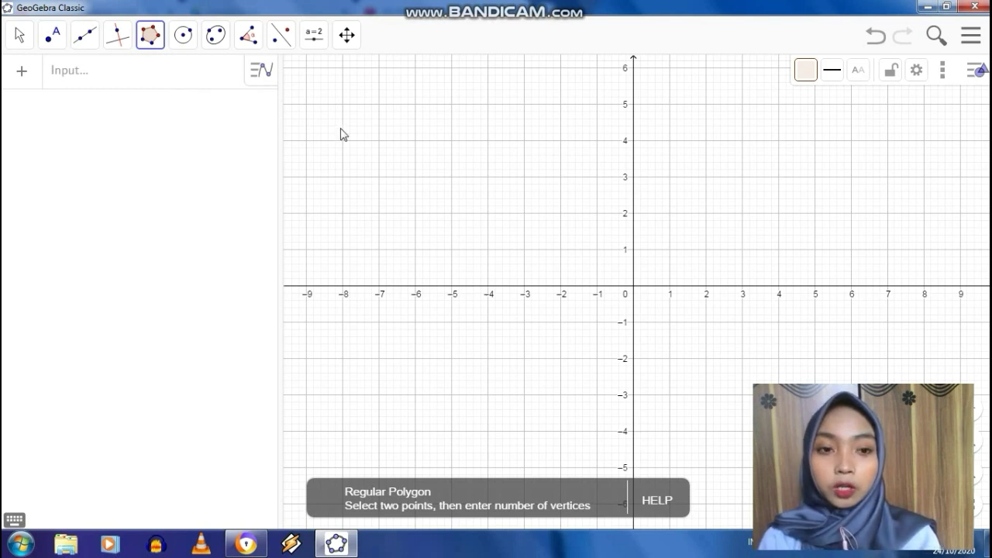
Draw a regular polygon with 8 vertices from points (-3, -1) and (-2, -2) using the Regular Polygon tool
{"action": "left_click", "coordinate": [146, 37]}
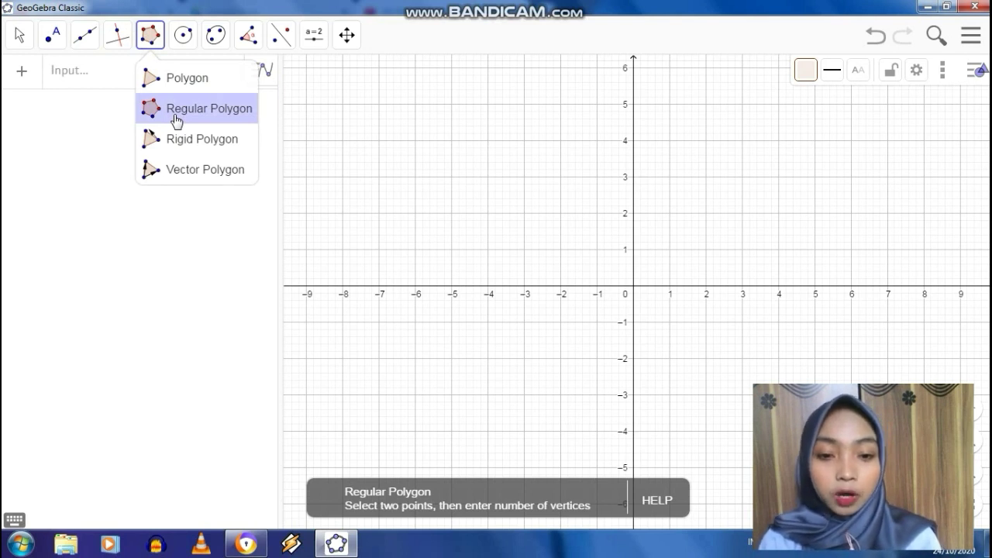
{"action": "left_click", "coordinate": [235, 109]}
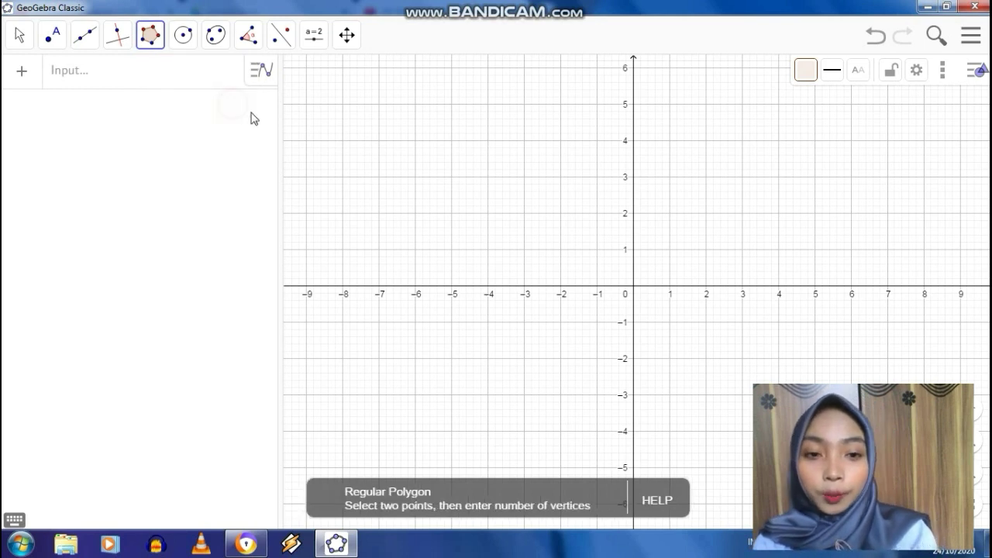
{"action": "left_click", "coordinate": [524, 323]}
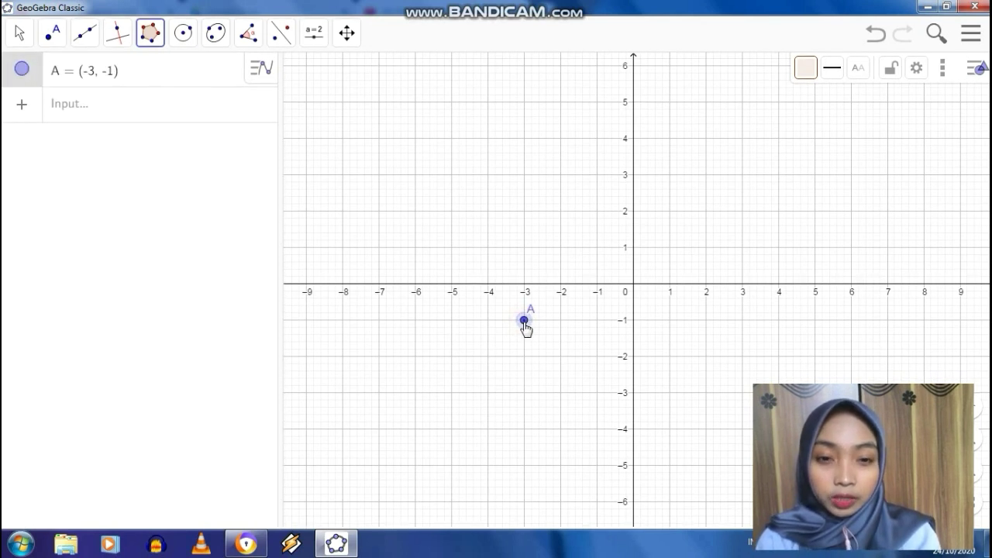
{"action": "left_click", "coordinate": [561, 356]}
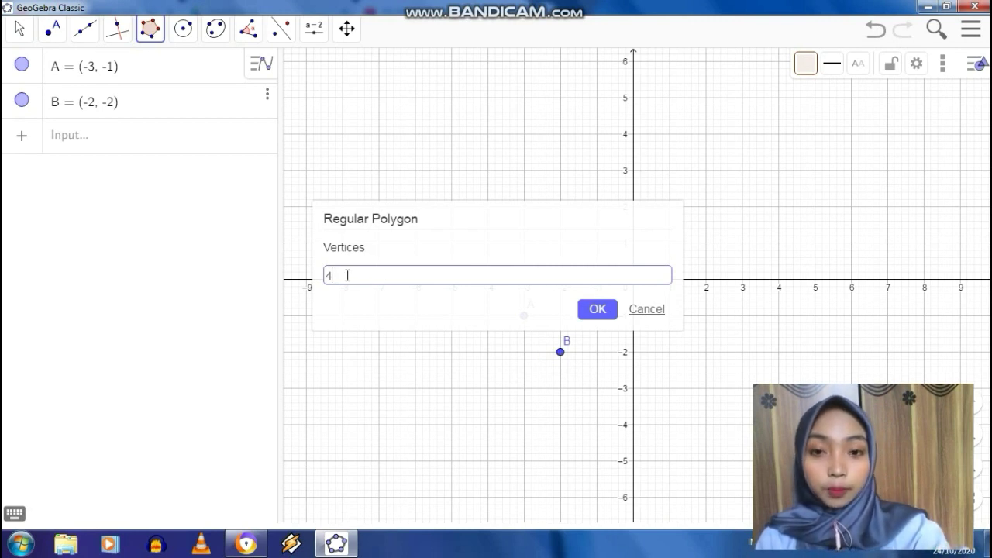
{"action": "key", "text": "BackSpace"}
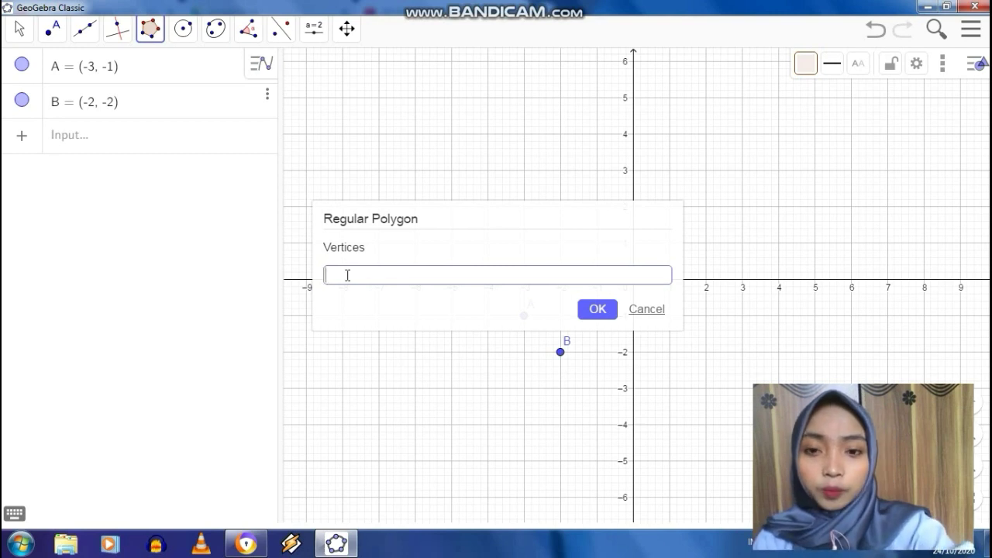
{"action": "type", "text": "8"}
{"action": "left_click", "coordinate": [610, 311]}
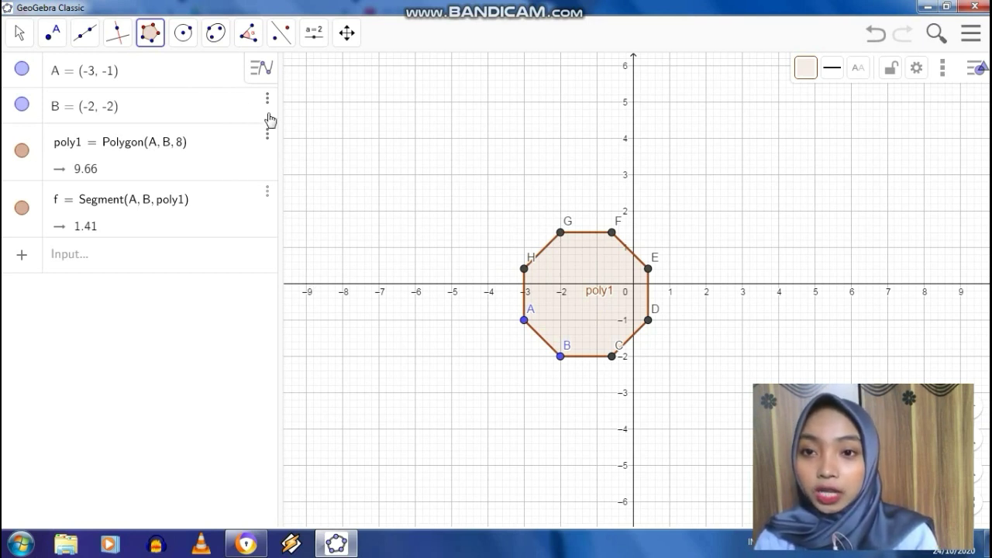
Delete the octagon and its two defining points, A and B
{"action": "left_click", "coordinate": [267, 193]}
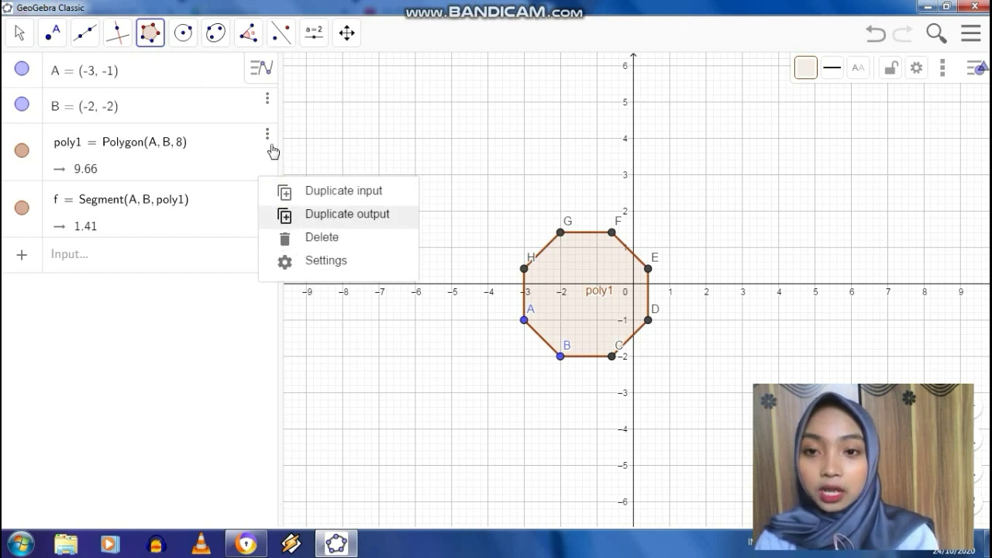
{"action": "left_click", "coordinate": [297, 238]}
{"action": "left_click", "coordinate": [265, 100]}
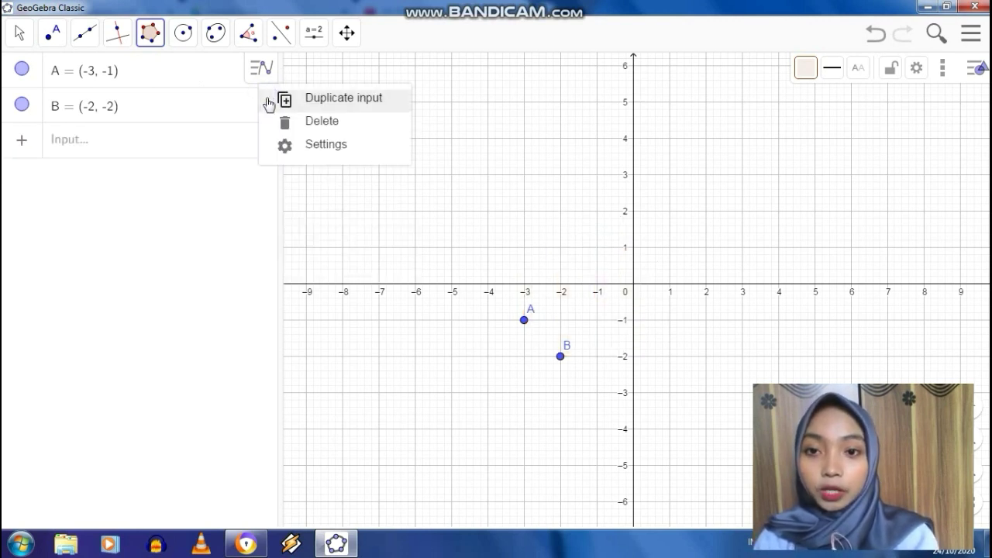
{"action": "left_click", "coordinate": [281, 120]}
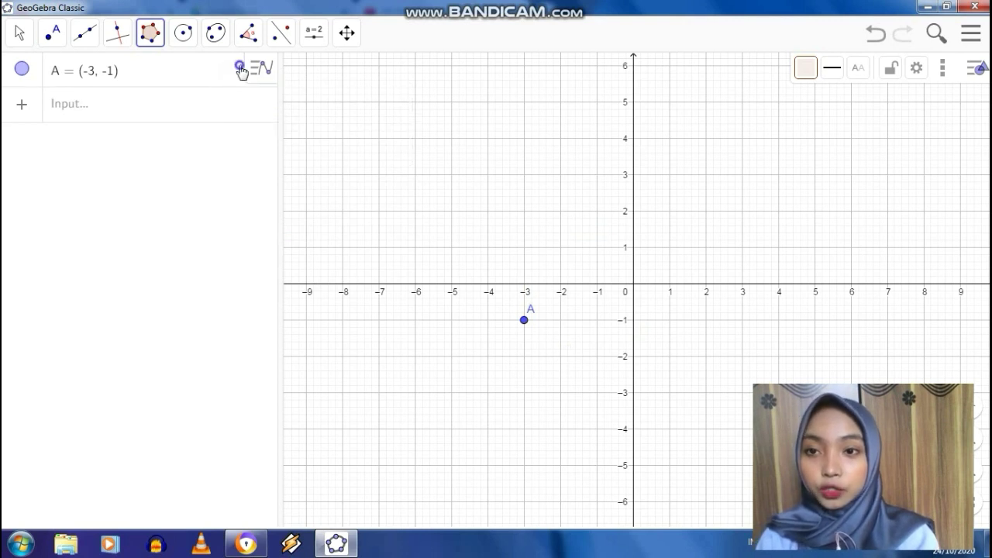
{"action": "right_click", "coordinate": [239, 69]}
{"action": "left_click", "coordinate": [286, 183]}
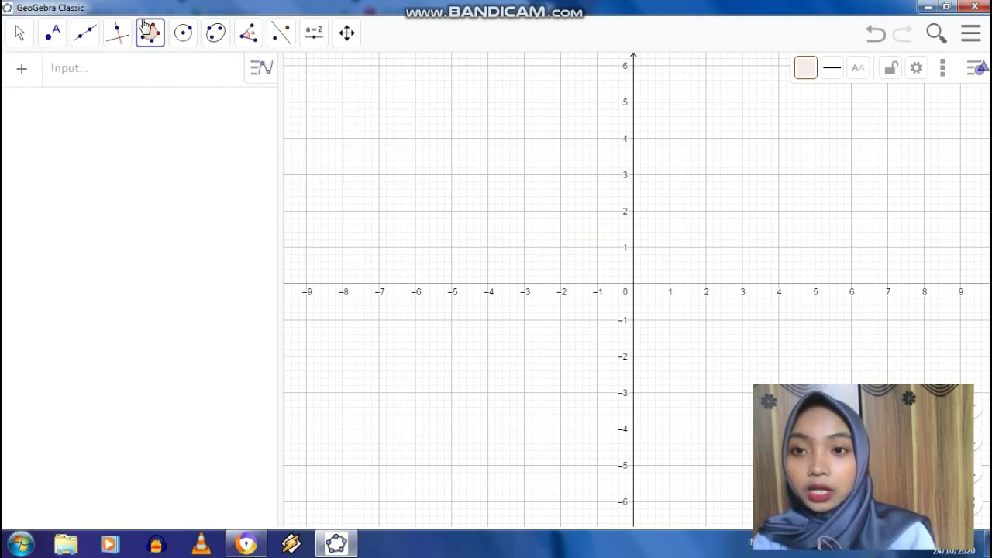
Draw a circle centred at (-4, 3) through point (-2, 2) with the Circle with Center through Point tool
{"action": "left_click", "coordinate": [194, 29]}
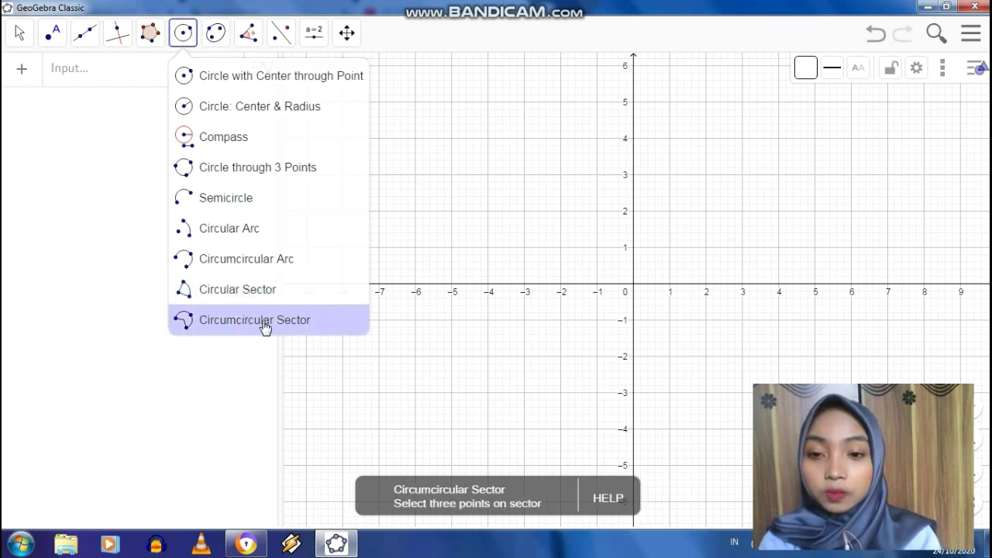
{"action": "left_click", "coordinate": [250, 80]}
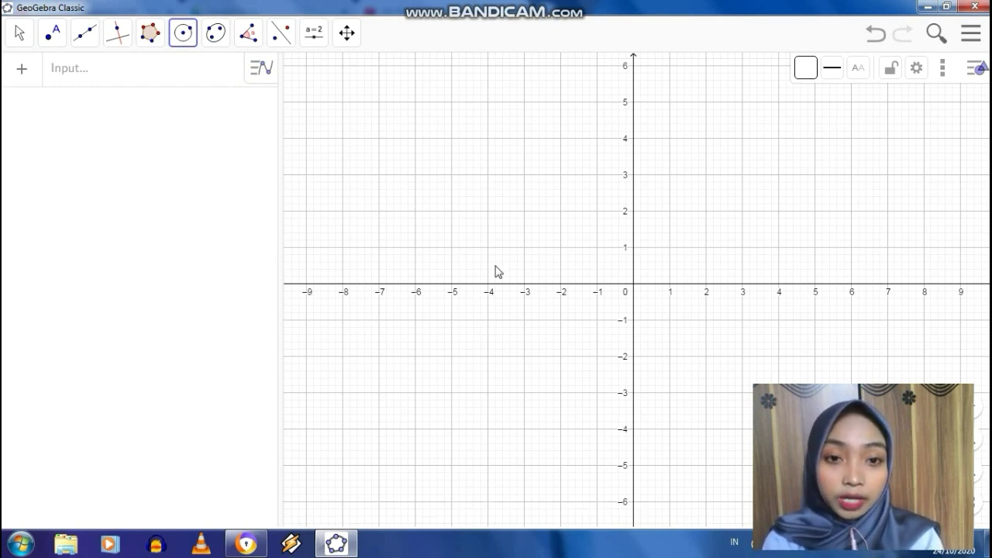
{"action": "left_click", "coordinate": [487, 175]}
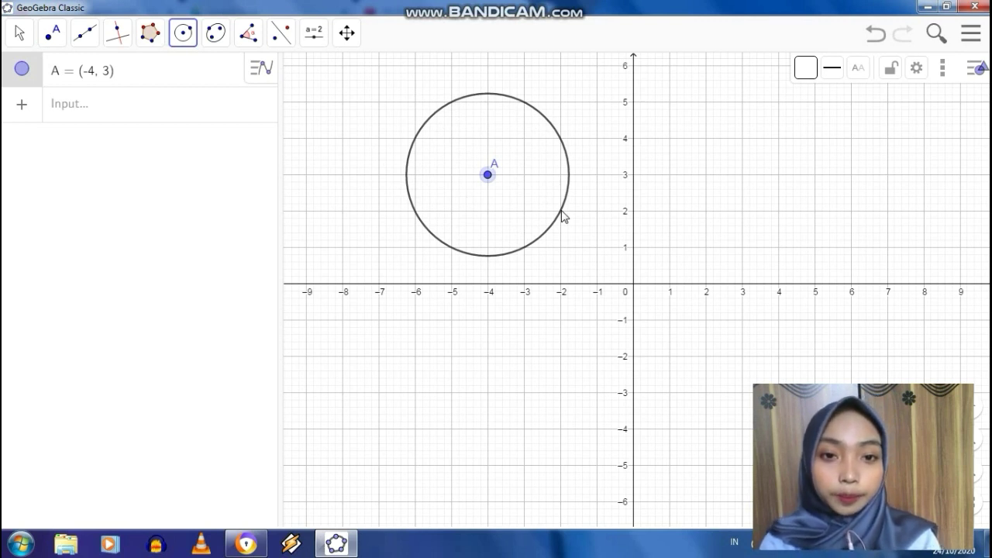
{"action": "left_click", "coordinate": [561, 211]}
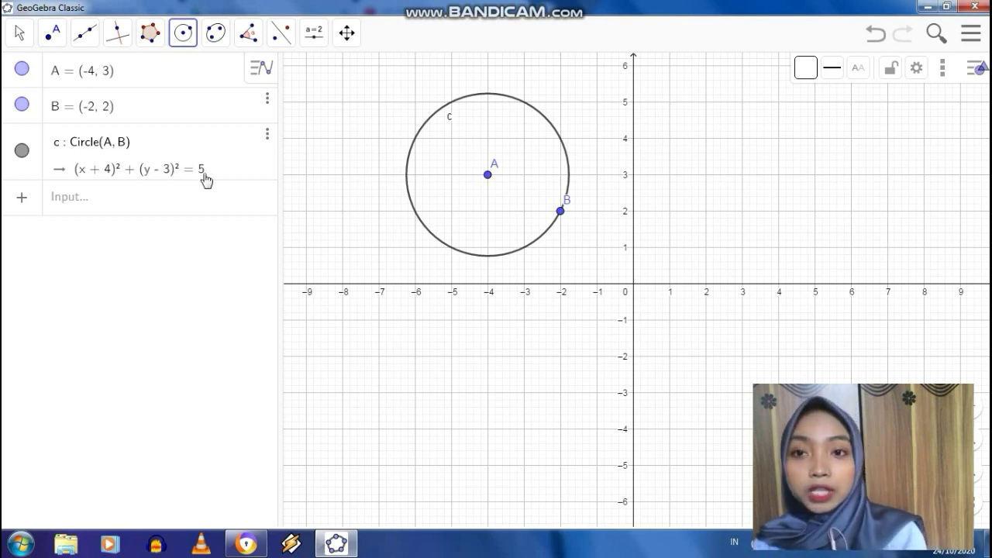
Delete the circle, its point B and its centre point A
{"action": "left_click", "coordinate": [267, 136]}
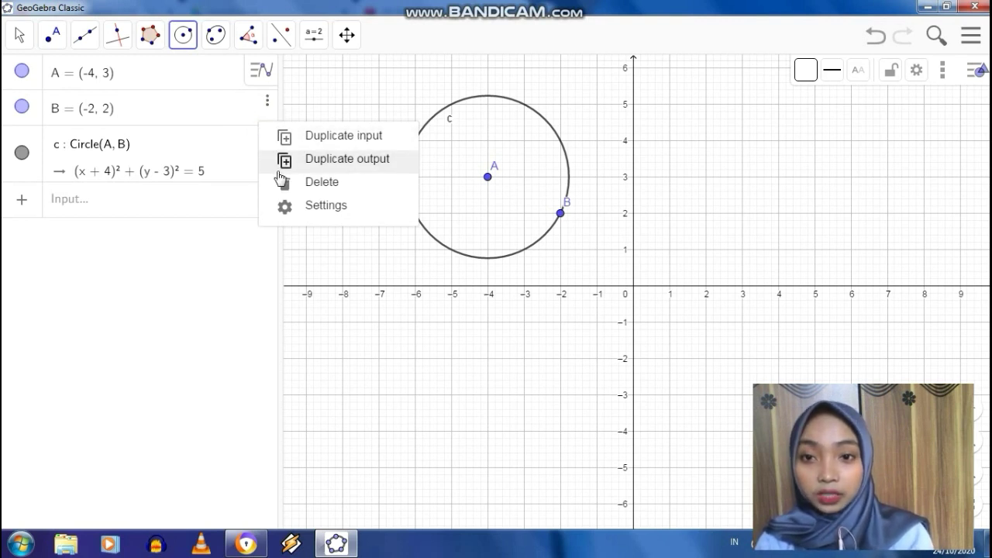
{"action": "left_click", "coordinate": [280, 186]}
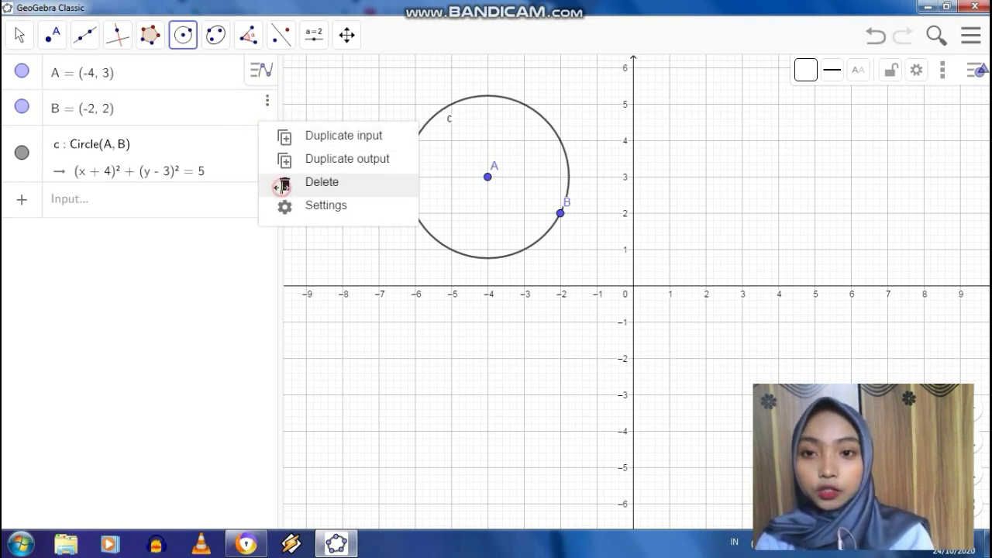
{"action": "left_click", "coordinate": [268, 102]}
{"action": "left_click", "coordinate": [279, 125]}
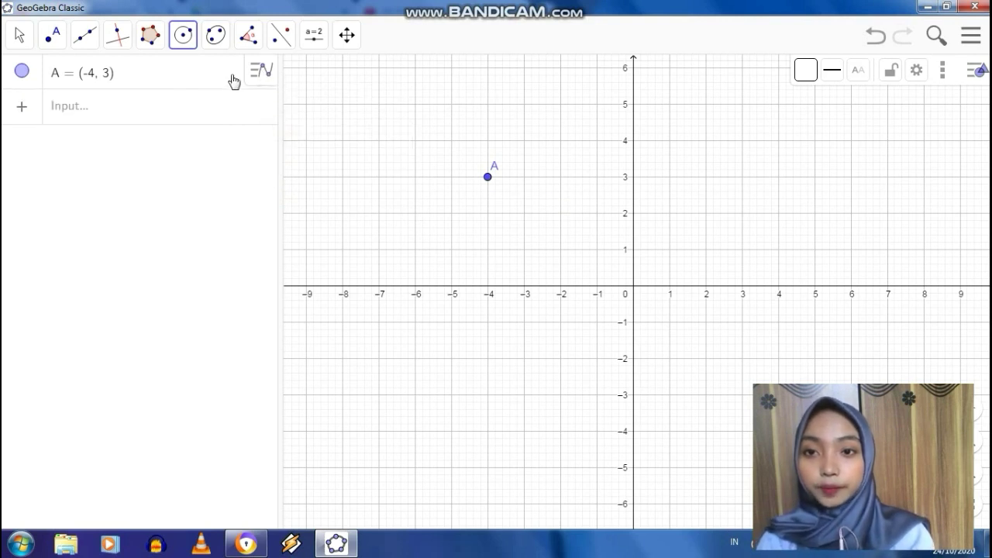
{"action": "right_click", "coordinate": [230, 79]}
{"action": "left_click", "coordinate": [259, 194]}
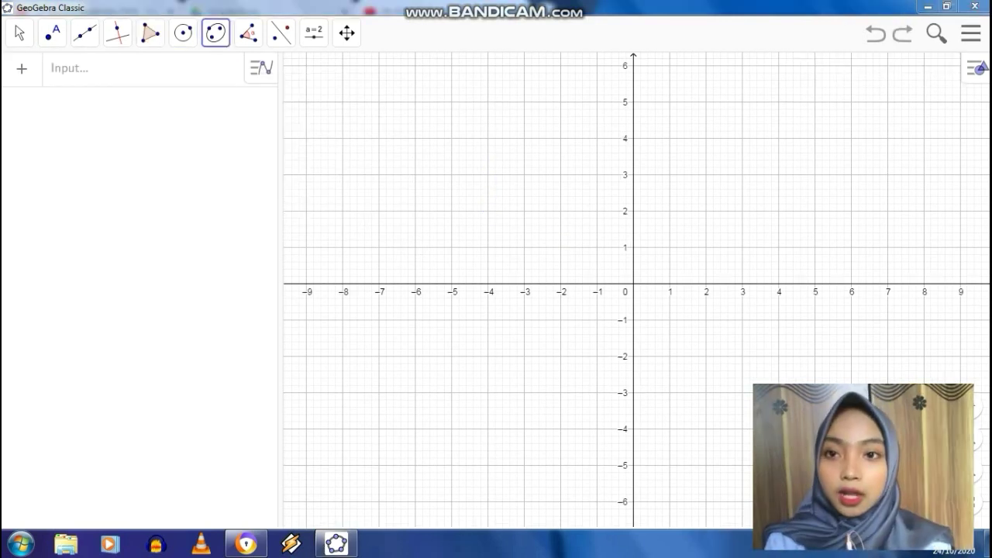
Draw an ellipse with foci (-6, 2) and (-2, 2) passing through point (-2, 1) using the Ellipse tool
{"action": "left_click", "coordinate": [220, 46]}
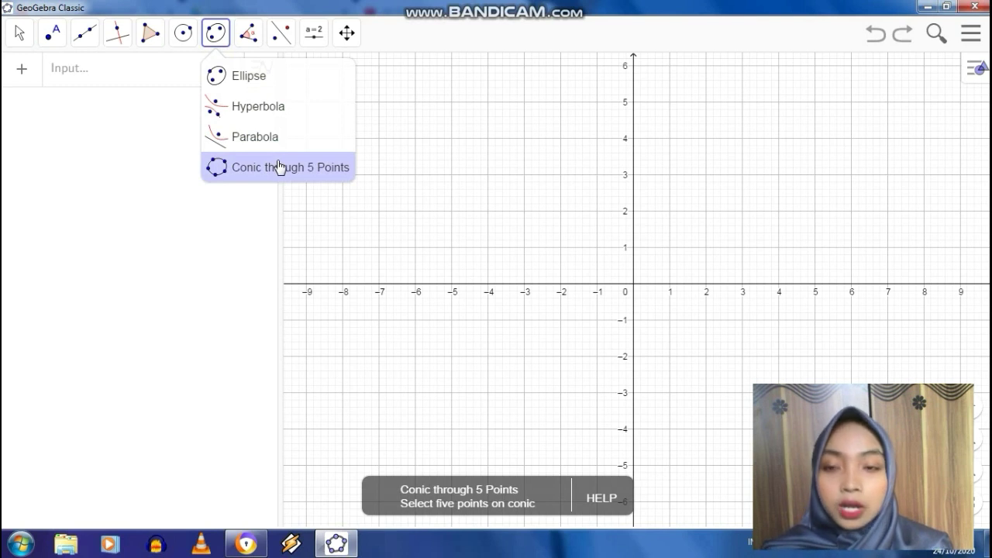
{"action": "left_click", "coordinate": [242, 86]}
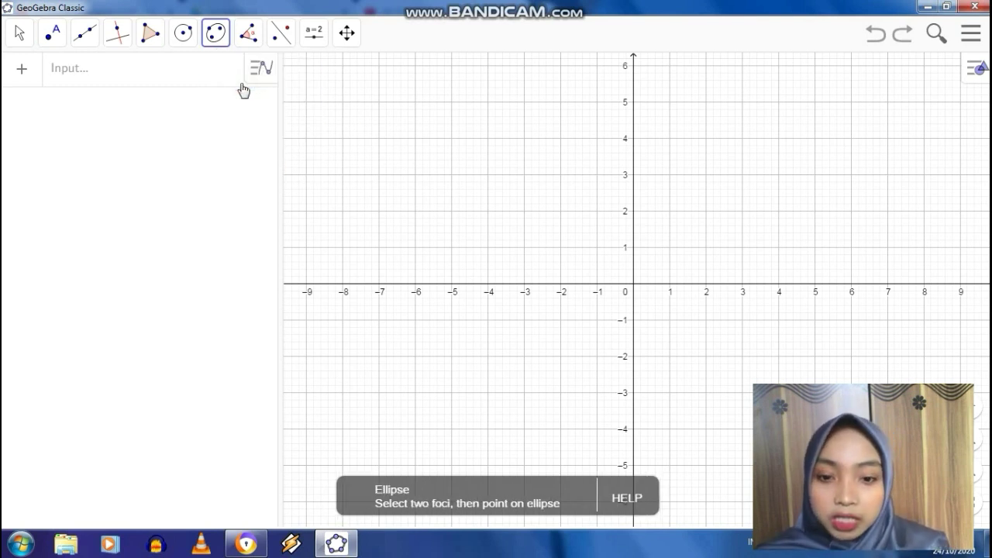
{"action": "left_click", "coordinate": [218, 33]}
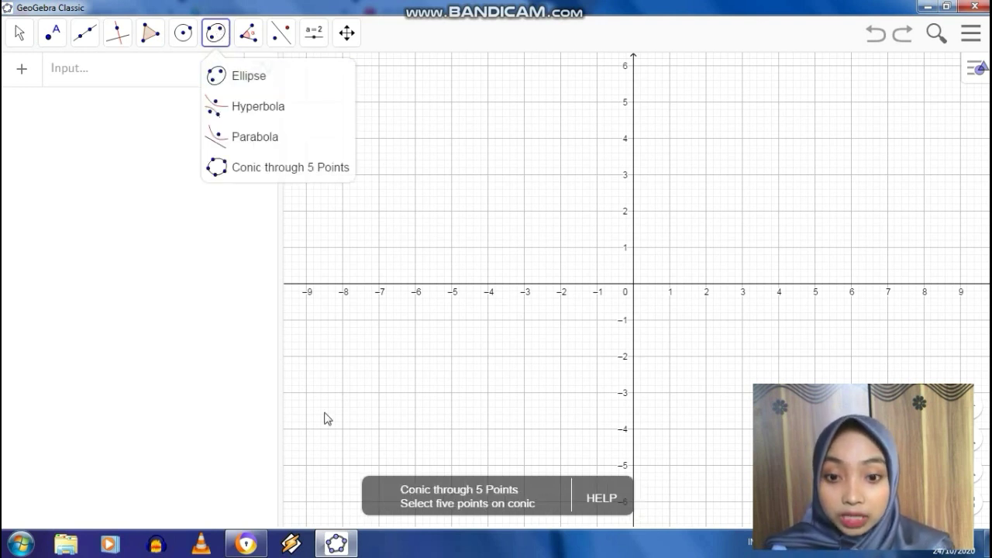
{"action": "left_click", "coordinate": [229, 77]}
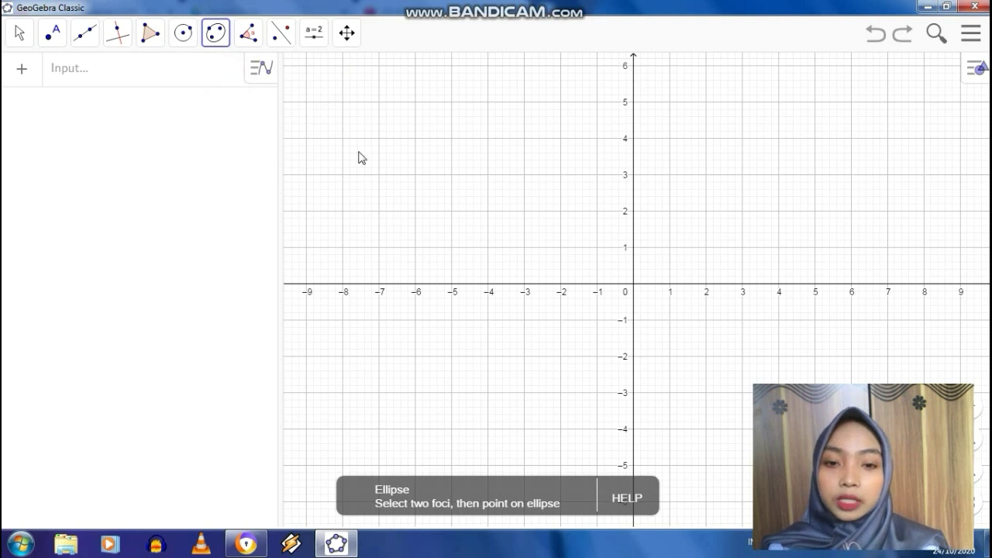
{"action": "left_click", "coordinate": [415, 211]}
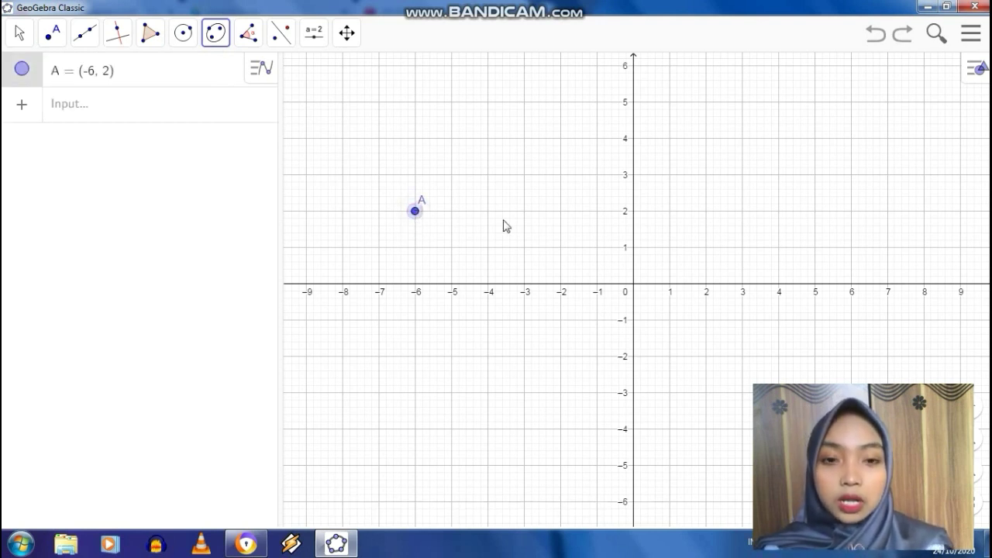
{"action": "left_click", "coordinate": [561, 211]}
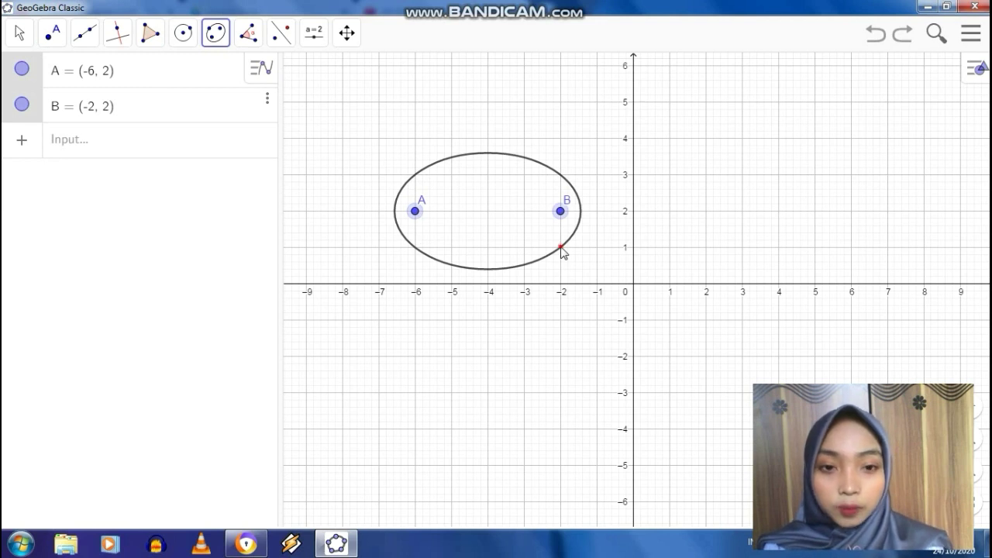
{"action": "left_click", "coordinate": [561, 247]}
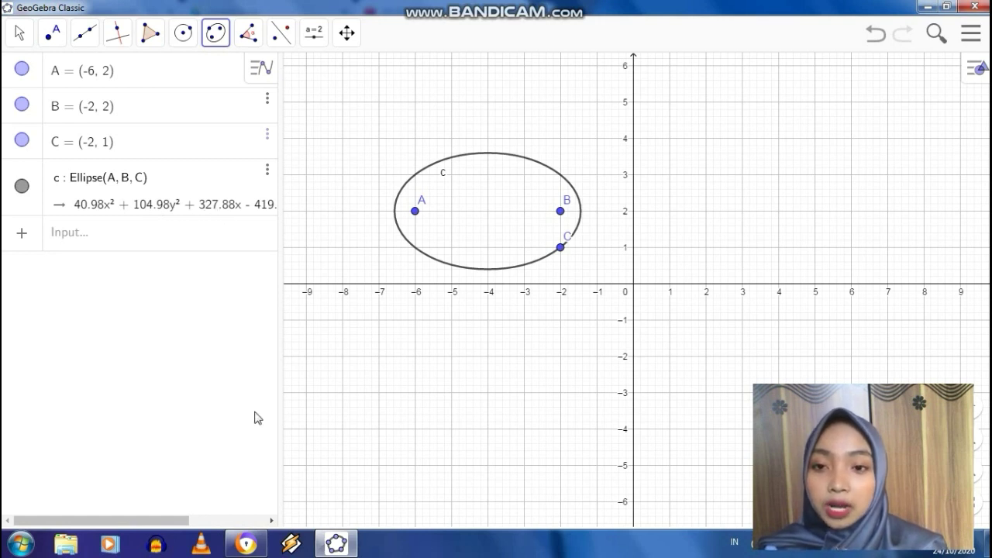
Delete the ellipse and its three defining points C, B and A
{"action": "left_click", "coordinate": [273, 522]}
{"action": "left_click", "coordinate": [273, 522]}
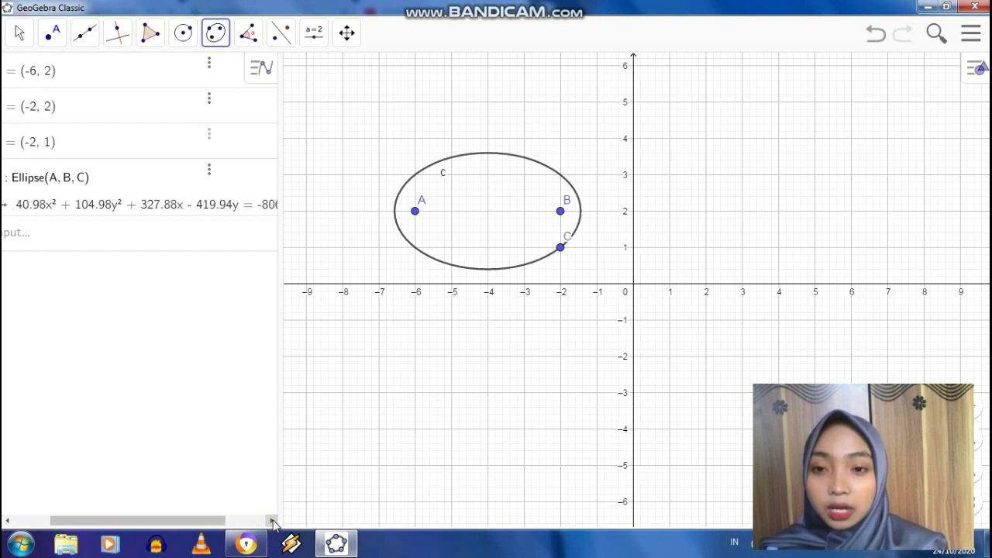
{"action": "left_click", "coordinate": [273, 521]}
{"action": "left_click", "coordinate": [272, 522]}
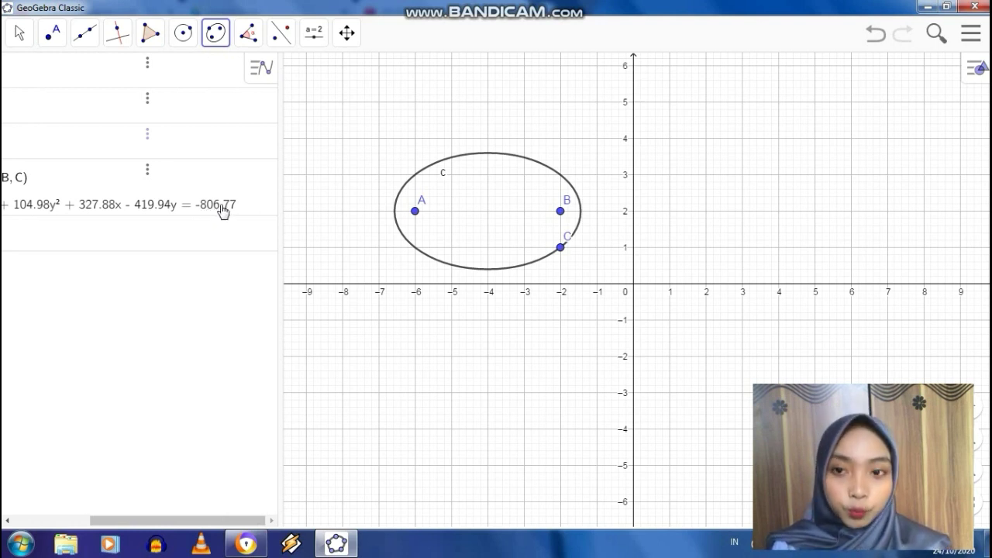
{"action": "right_click", "coordinate": [237, 67]}
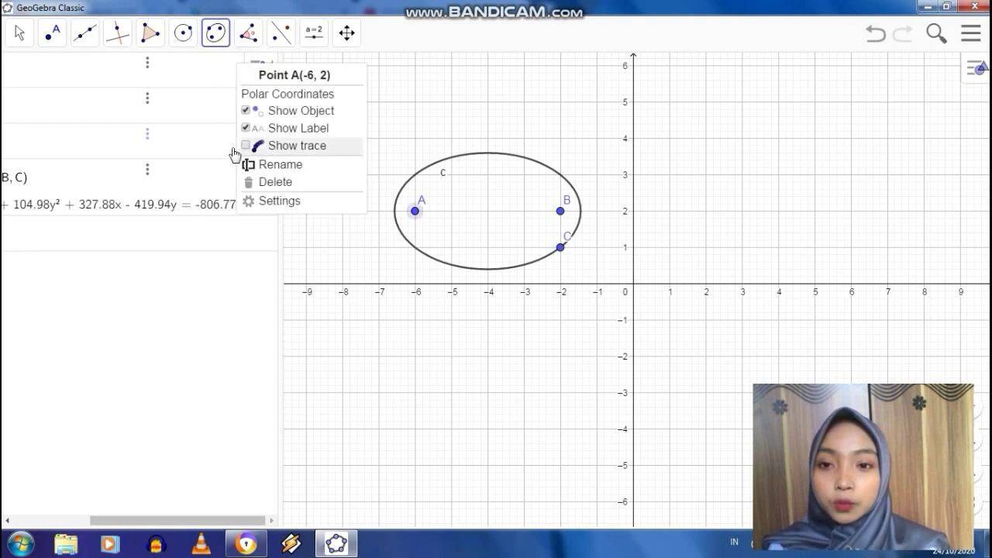
{"action": "left_click", "coordinate": [145, 169]}
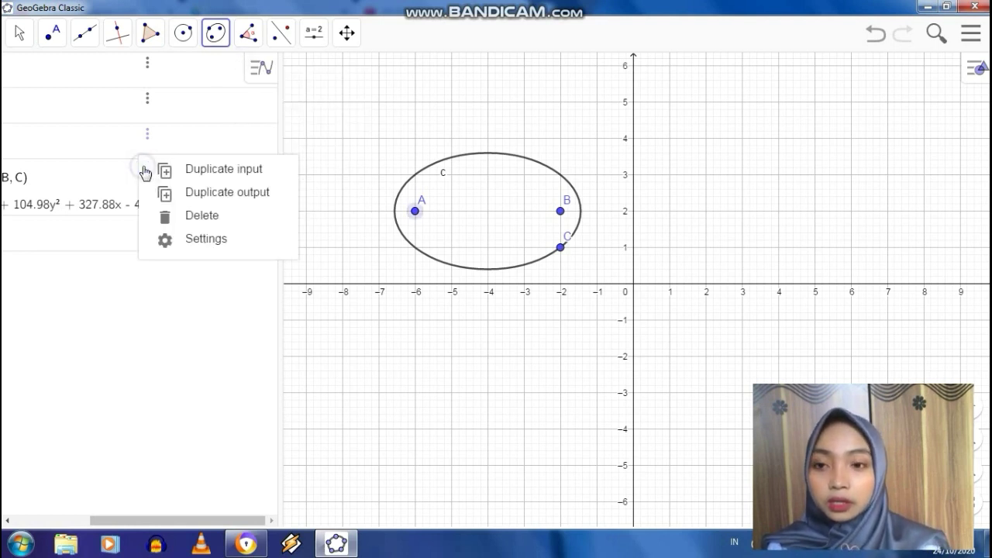
{"action": "left_click", "coordinate": [179, 213]}
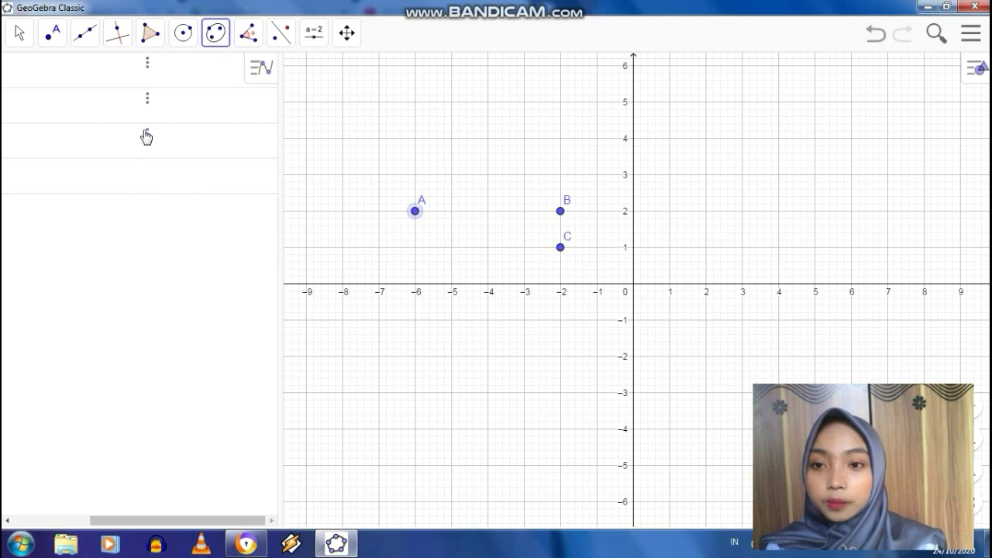
{"action": "left_click", "coordinate": [148, 135]}
{"action": "left_click", "coordinate": [164, 153]}
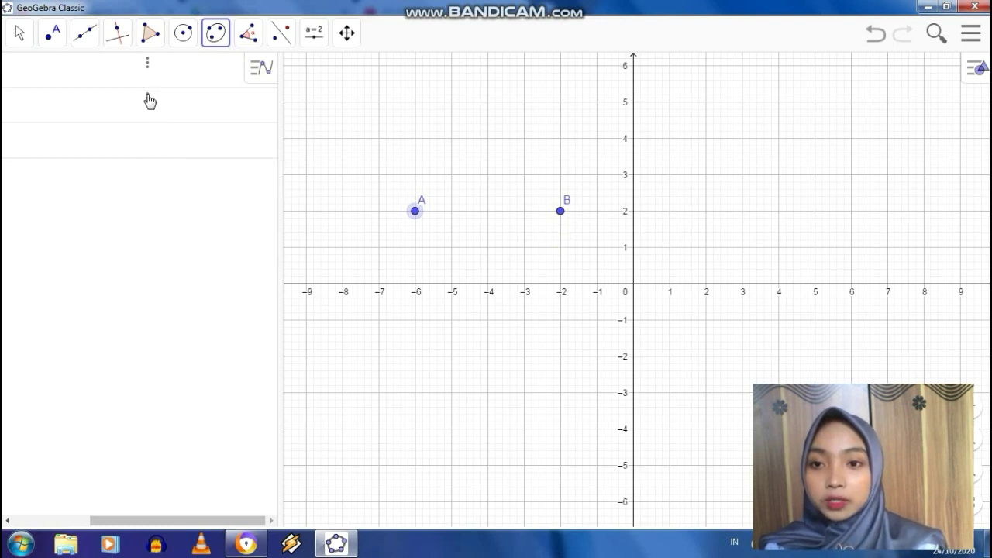
{"action": "left_click", "coordinate": [147, 97]}
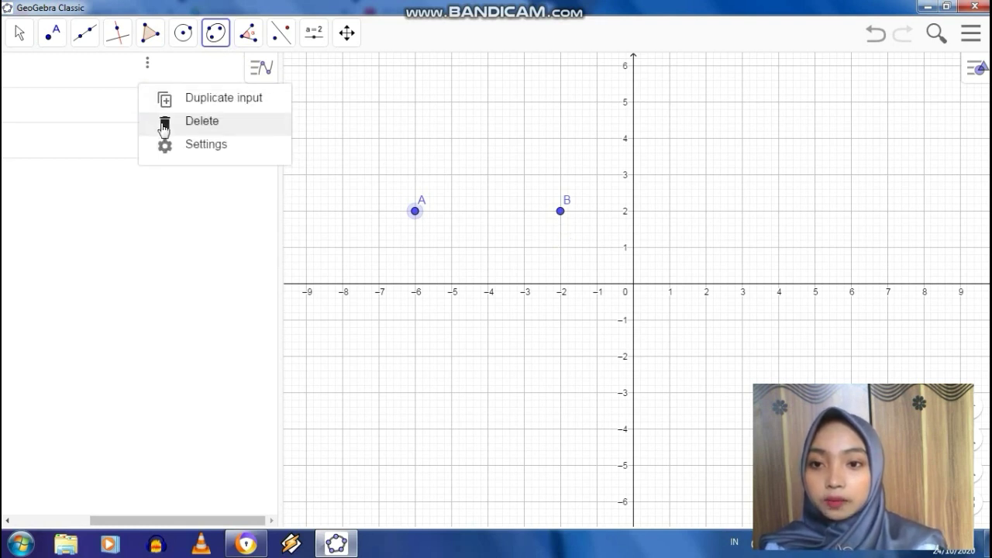
{"action": "left_click", "coordinate": [148, 62]}
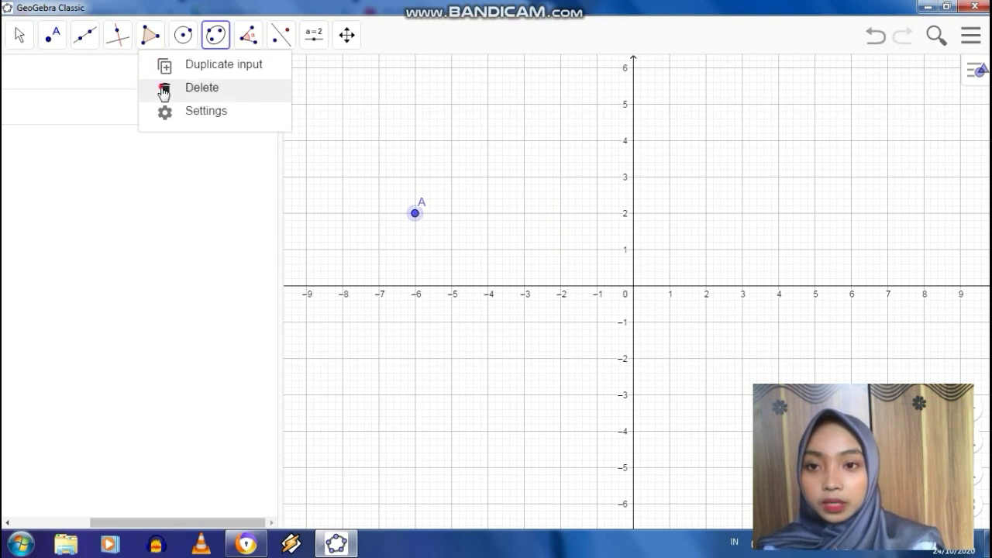
{"action": "left_click", "coordinate": [162, 89]}
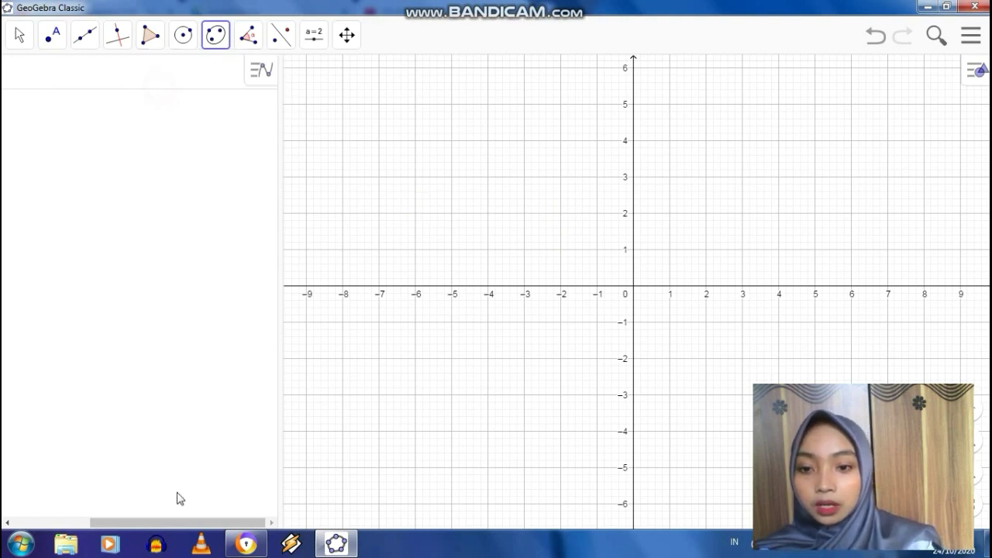
{"action": "left_click", "coordinate": [22, 523]}
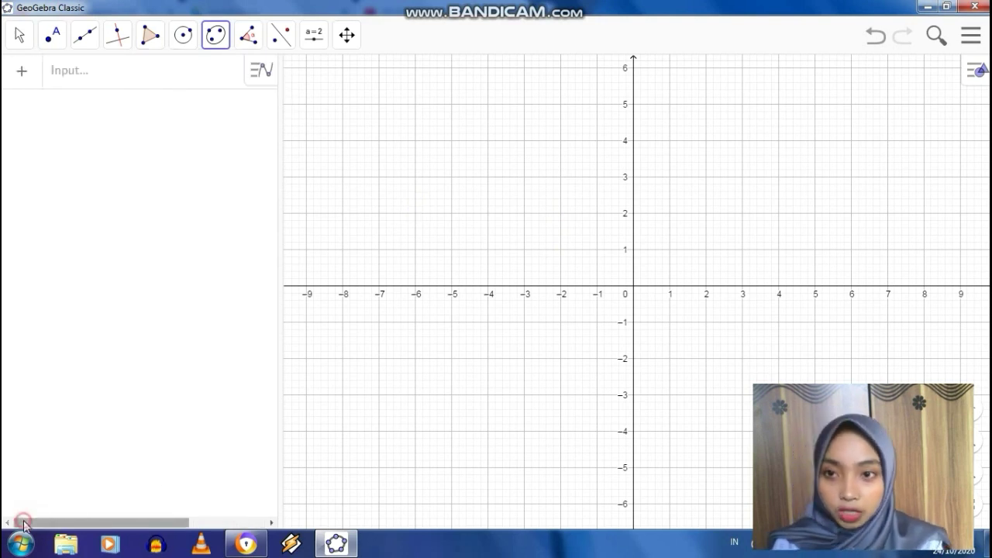
Create an angle from points (-7, 1), (-5, 1) and (-6, -1), with its vertex at (-5, 1), using the Angle tool
{"action": "left_click", "coordinate": [248, 39]}
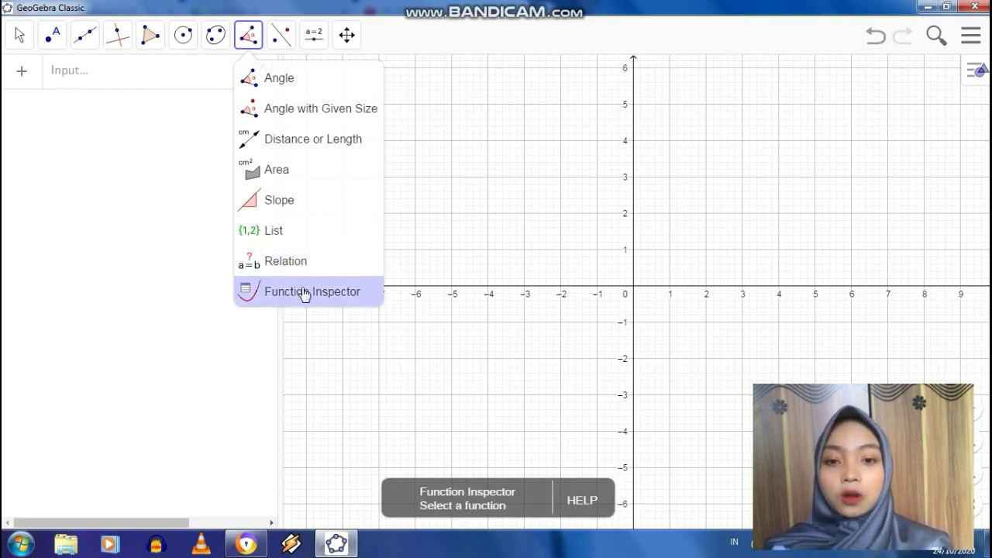
{"action": "left_click", "coordinate": [303, 79]}
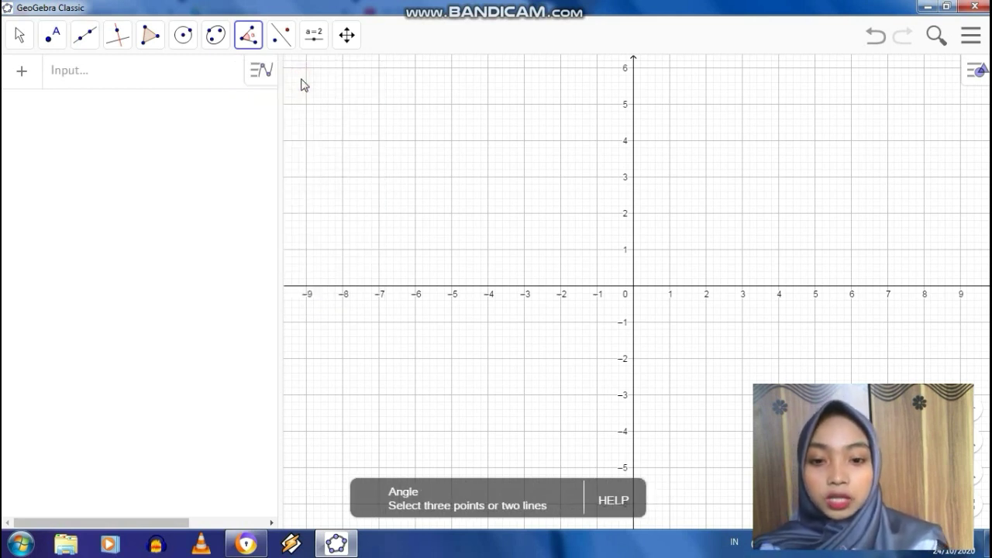
{"action": "left_click", "coordinate": [258, 43]}
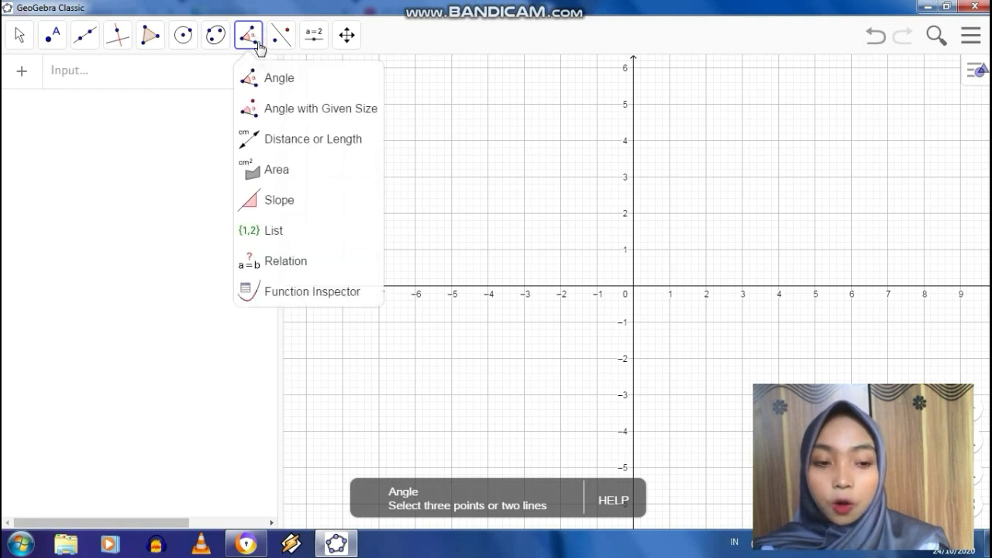
{"action": "left_click", "coordinate": [258, 45]}
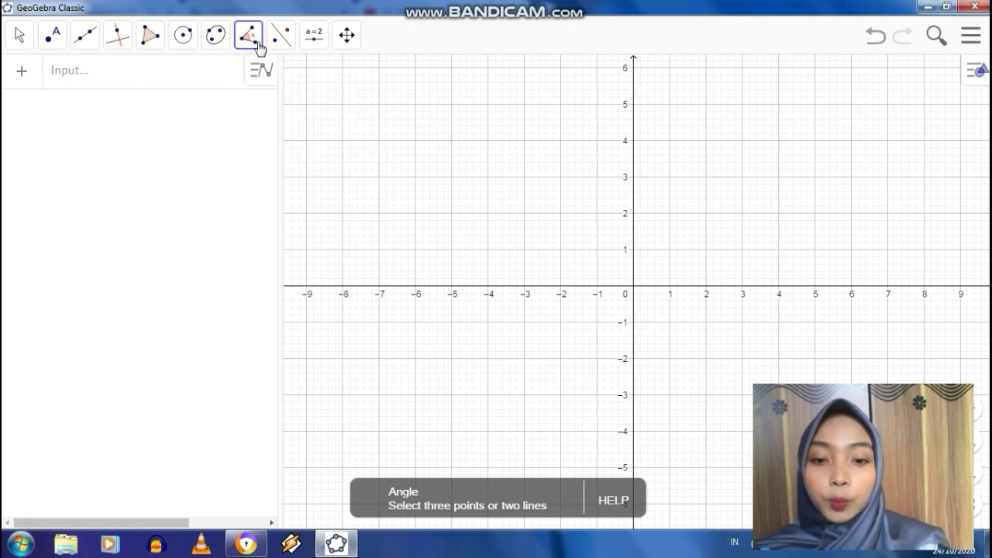
{"action": "left_click", "coordinate": [379, 250]}
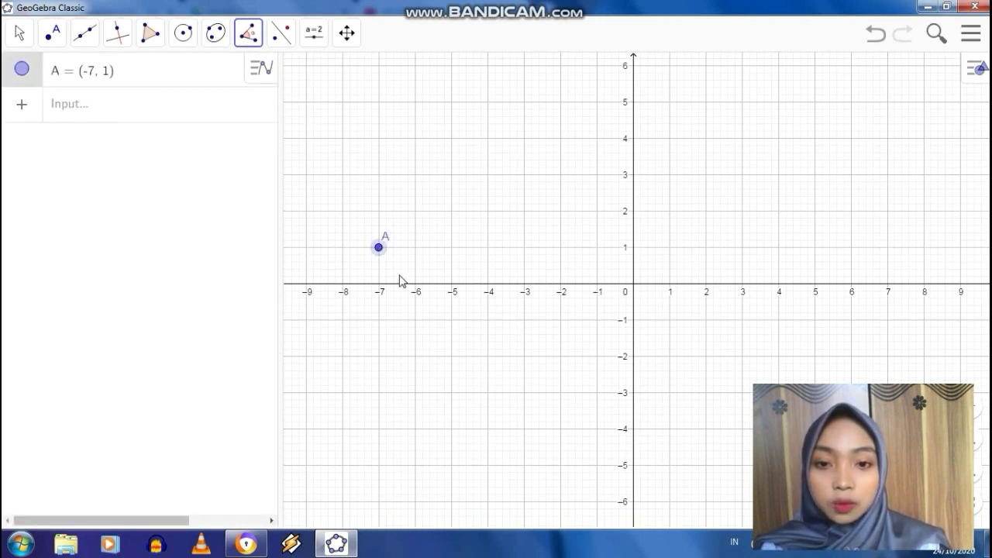
{"action": "left_click", "coordinate": [450, 248]}
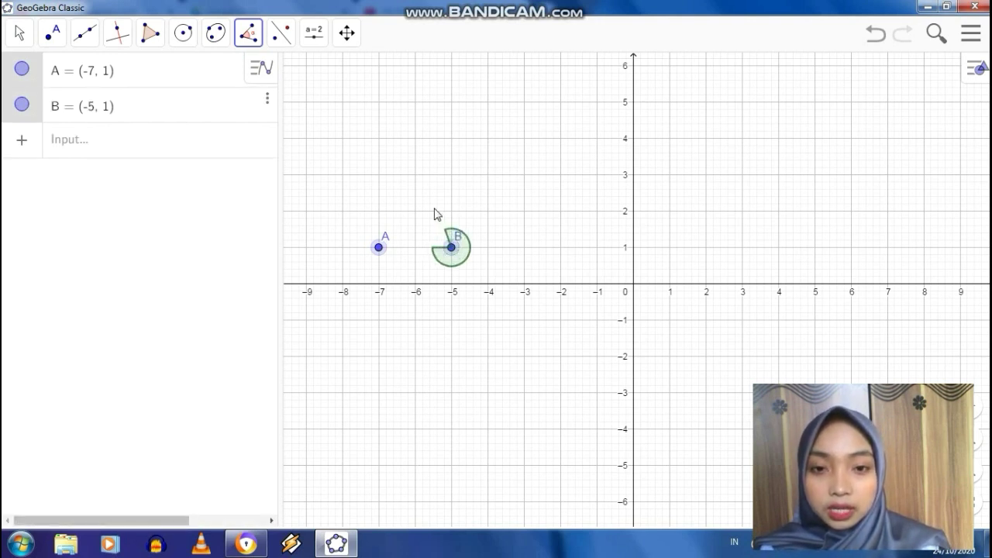
{"action": "left_click", "coordinate": [415, 321]}
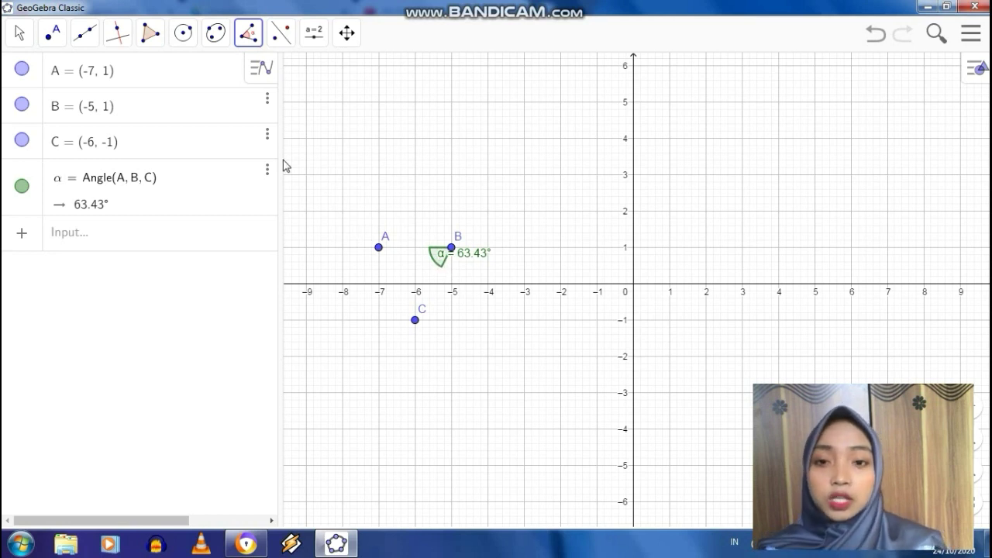
Construct a 120° counterclockwise angle with leg point (2, 3) and vertex (5, 3) using Angle with Given Size
{"action": "left_click", "coordinate": [248, 35]}
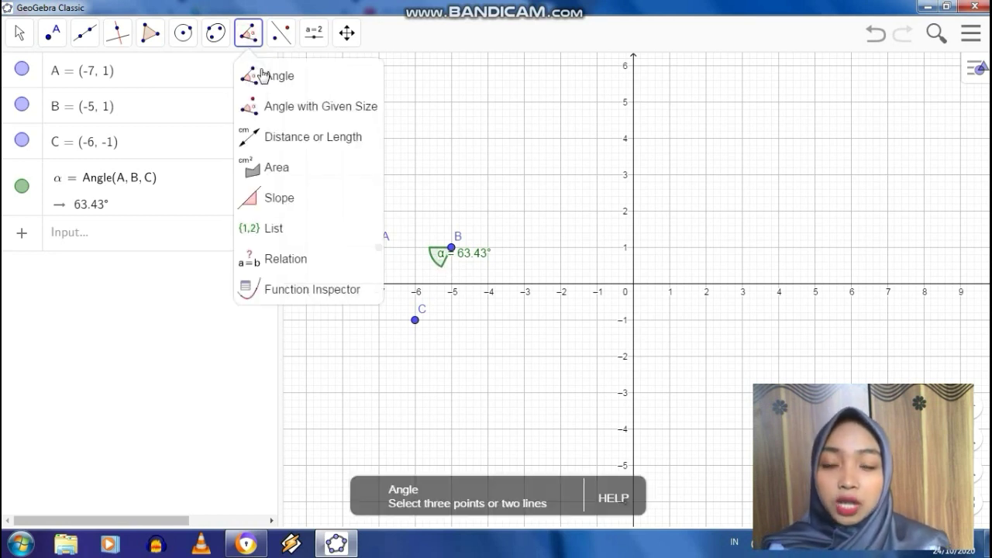
{"action": "left_click", "coordinate": [268, 106]}
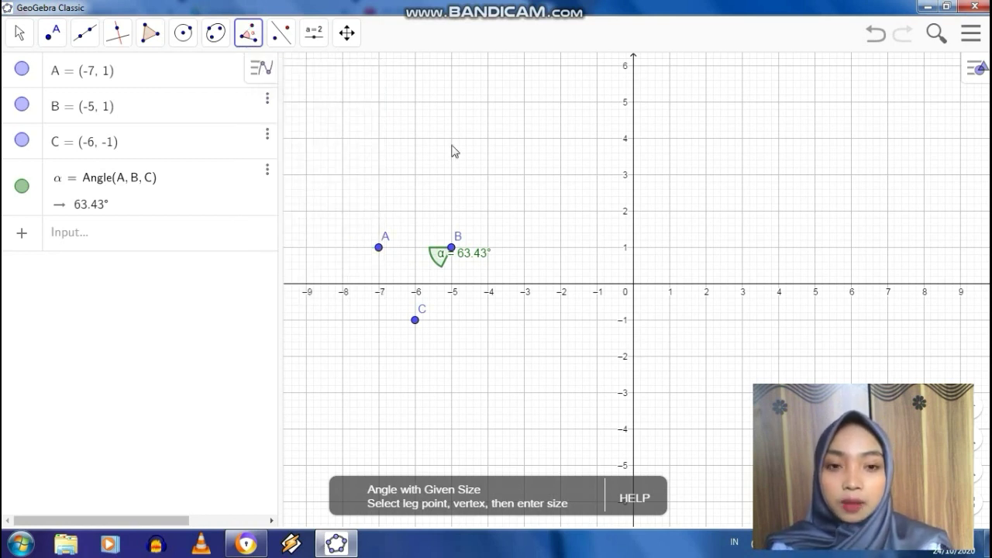
{"action": "left_click", "coordinate": [705, 174]}
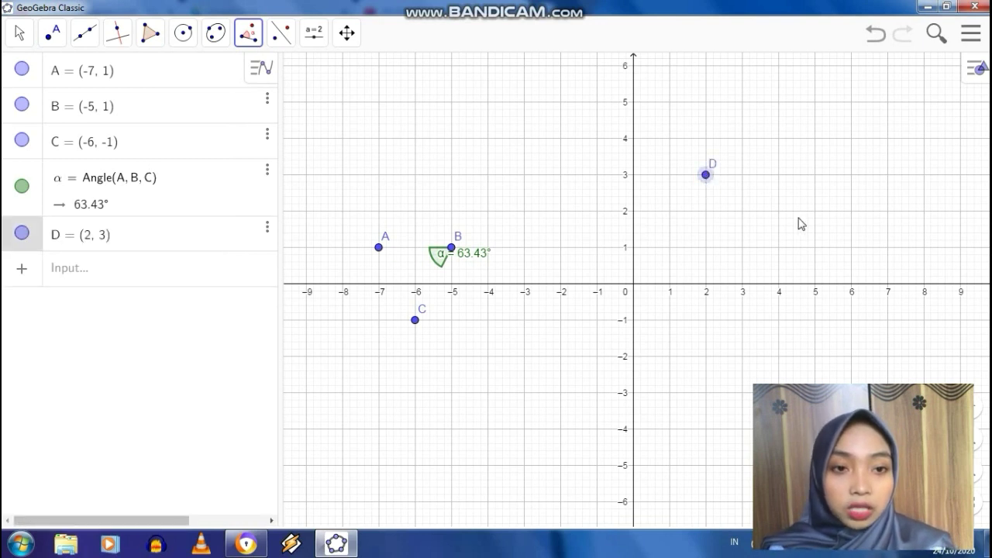
{"action": "left_click", "coordinate": [814, 176]}
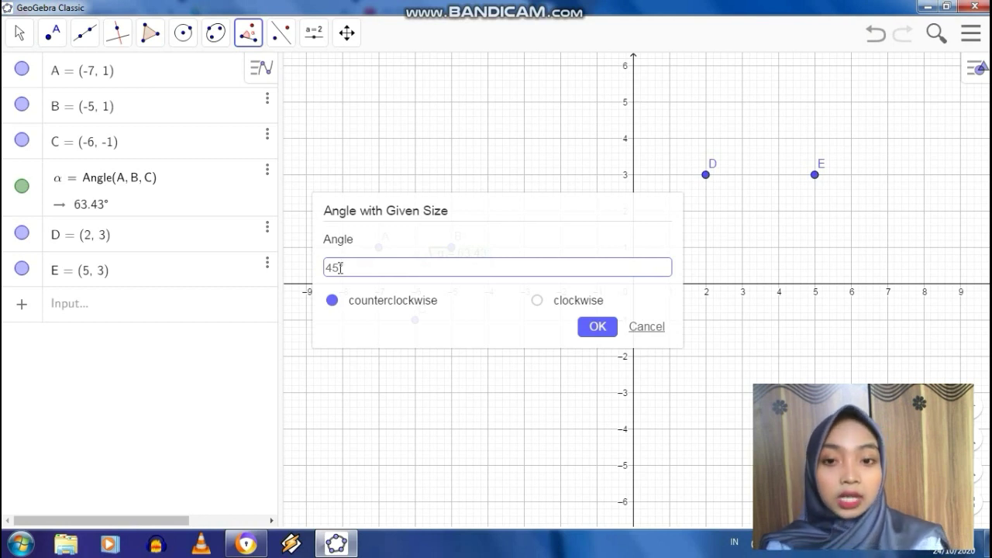
{"action": "key", "text": "BackSpace"}
{"action": "key", "text": "BackSpace"}
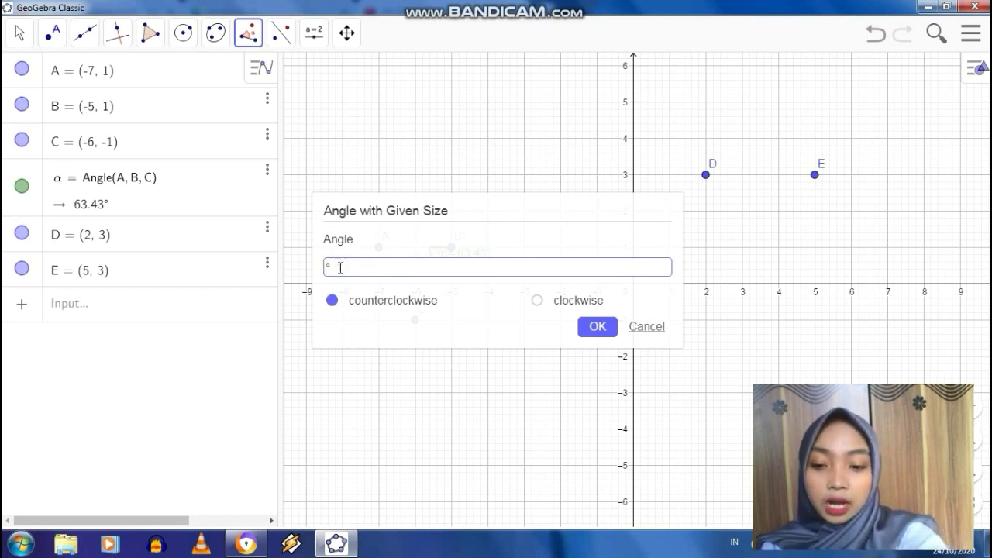
{"action": "type", "text": "120"}
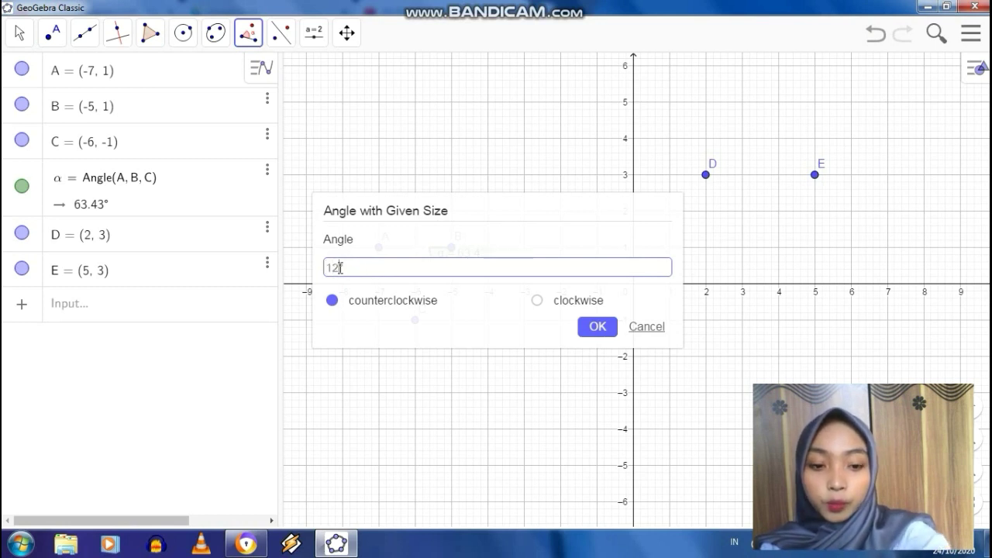
{"action": "left_click", "coordinate": [595, 334]}
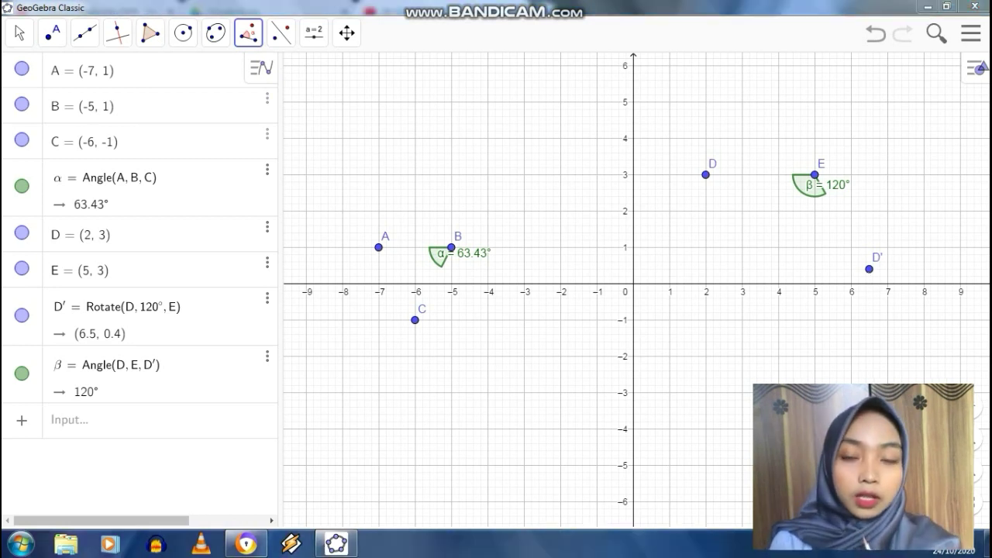
{"action": "left_click", "coordinate": [281, 37]}
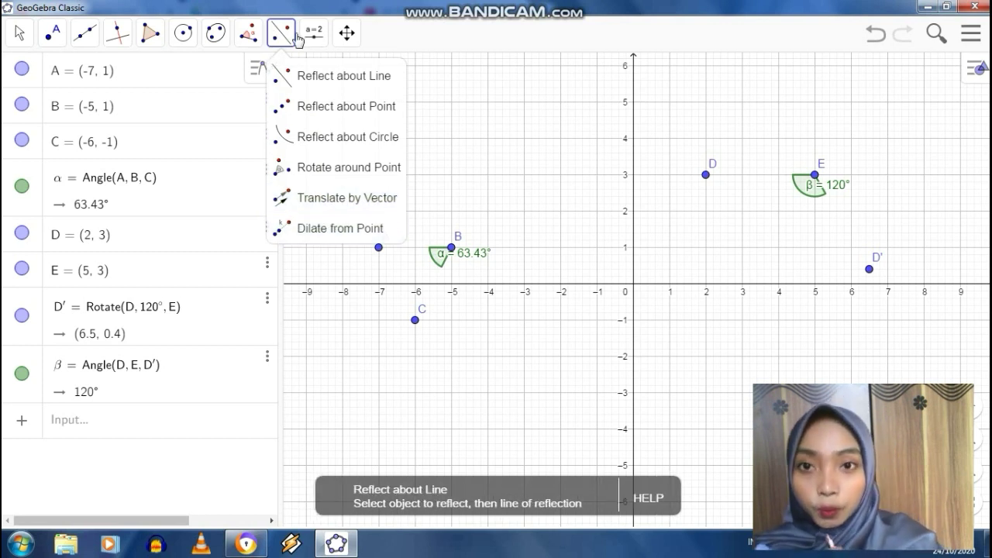
{"action": "left_click", "coordinate": [311, 40]}
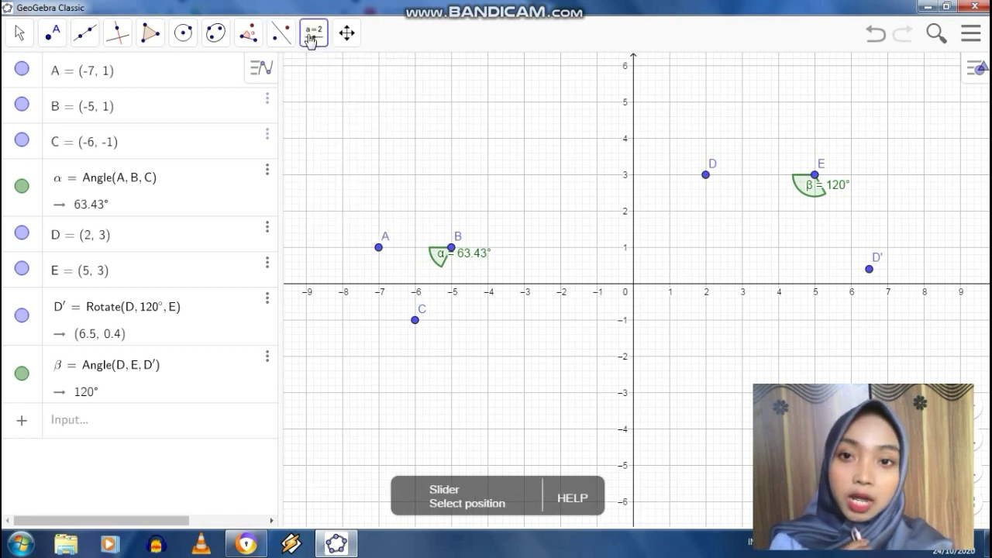
{"action": "left_click", "coordinate": [311, 40]}
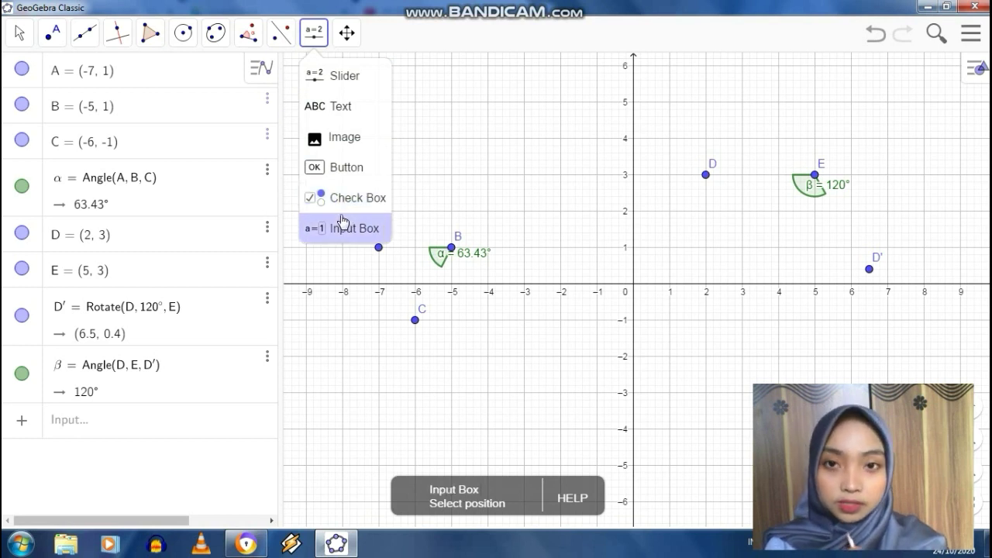
{"action": "left_click", "coordinate": [347, 43]}
{"action": "left_click", "coordinate": [347, 43]}
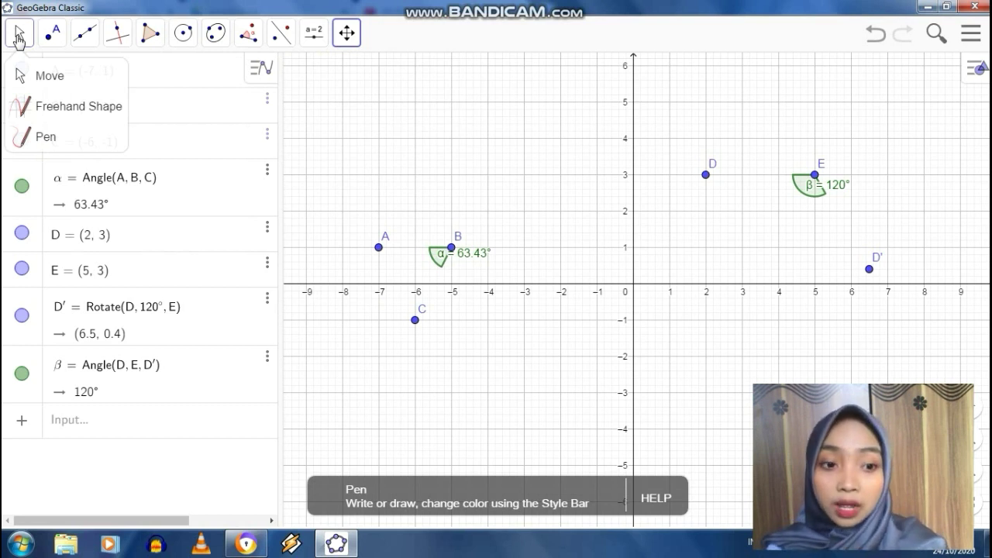
Examine the tools offered in each construction tool group, from points, lines and polygons through conics, angles and transformations to sliders and view tools
{"action": "mouse_move", "coordinate": [57, 44]}
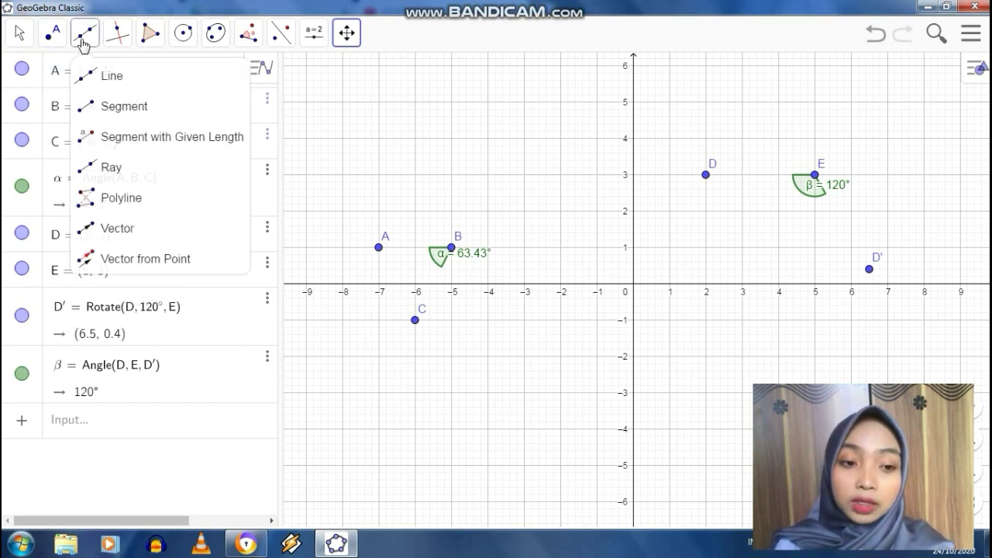
{"action": "mouse_move", "coordinate": [116, 45]}
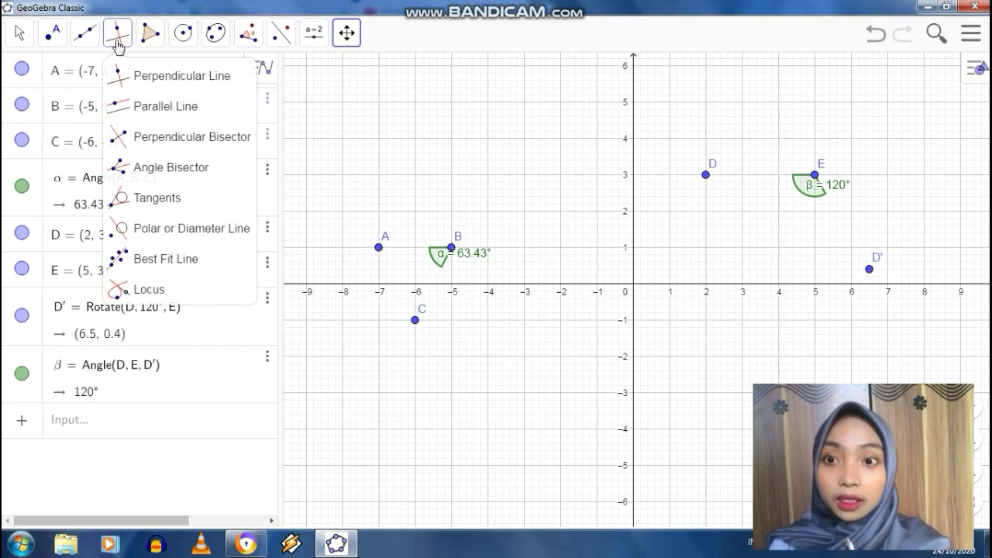
{"action": "mouse_move", "coordinate": [147, 44]}
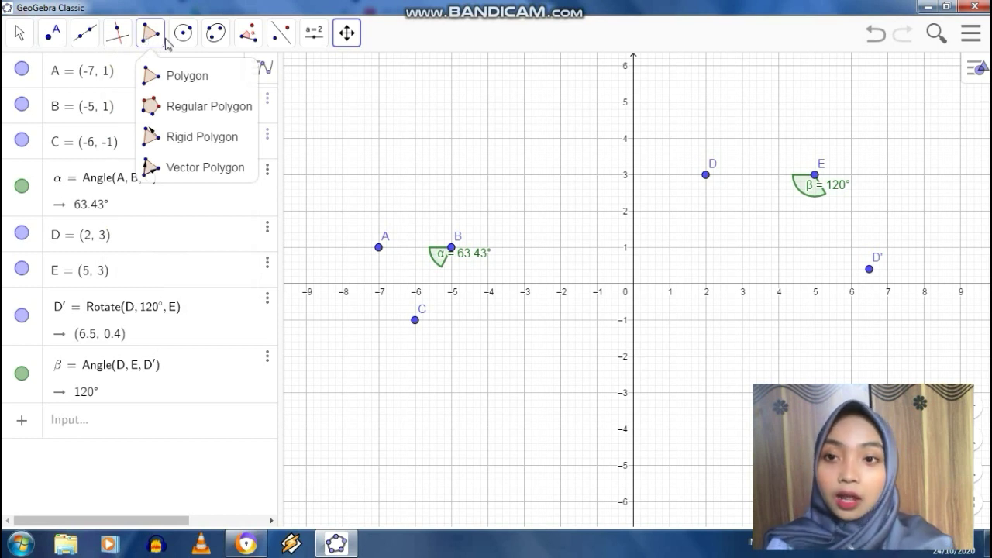
{"action": "mouse_move", "coordinate": [182, 39]}
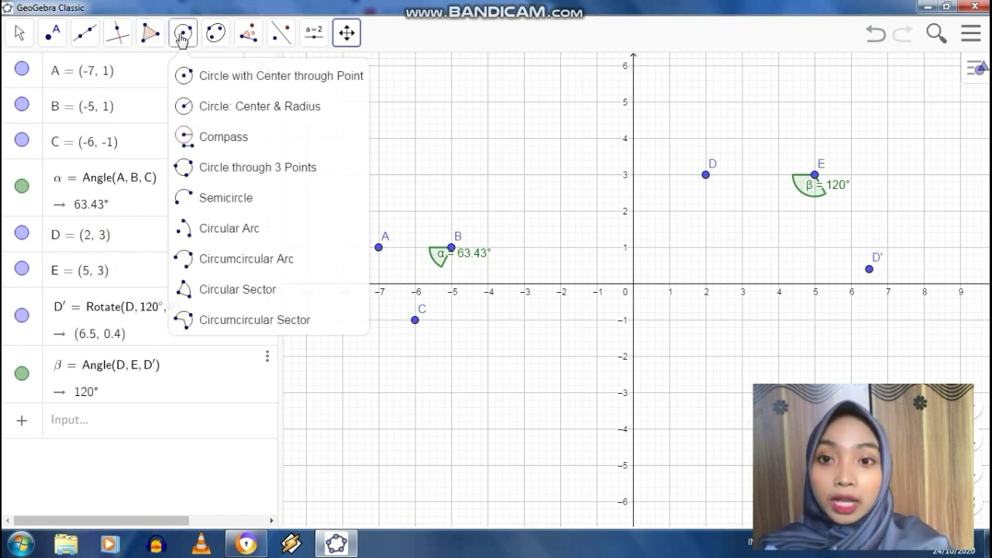
{"action": "mouse_move", "coordinate": [215, 35]}
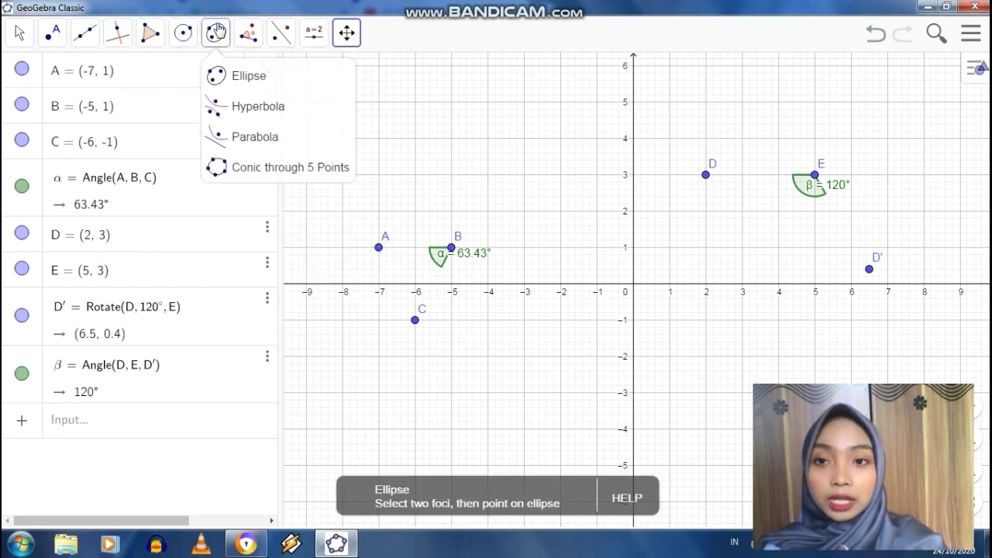
{"action": "mouse_move", "coordinate": [248, 33]}
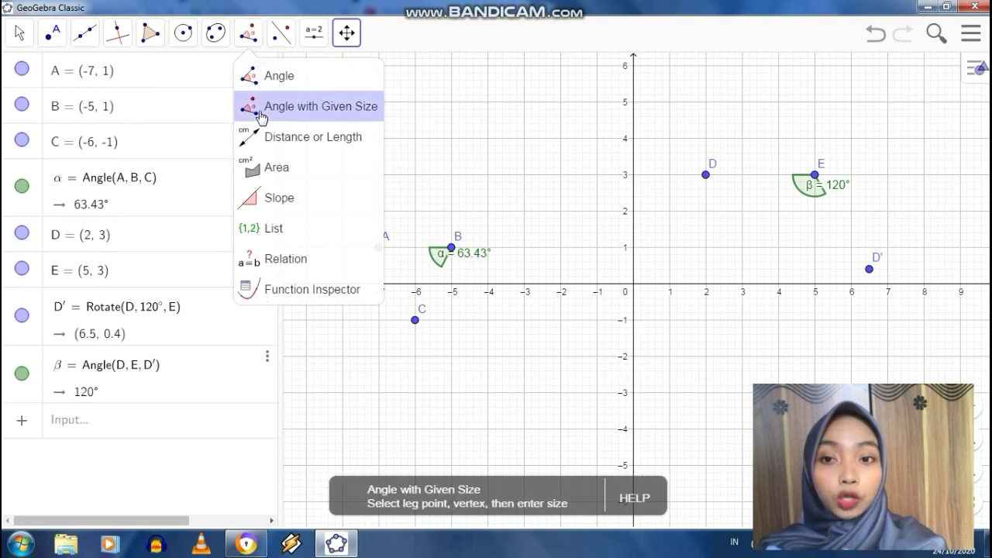
{"action": "mouse_move", "coordinate": [275, 45]}
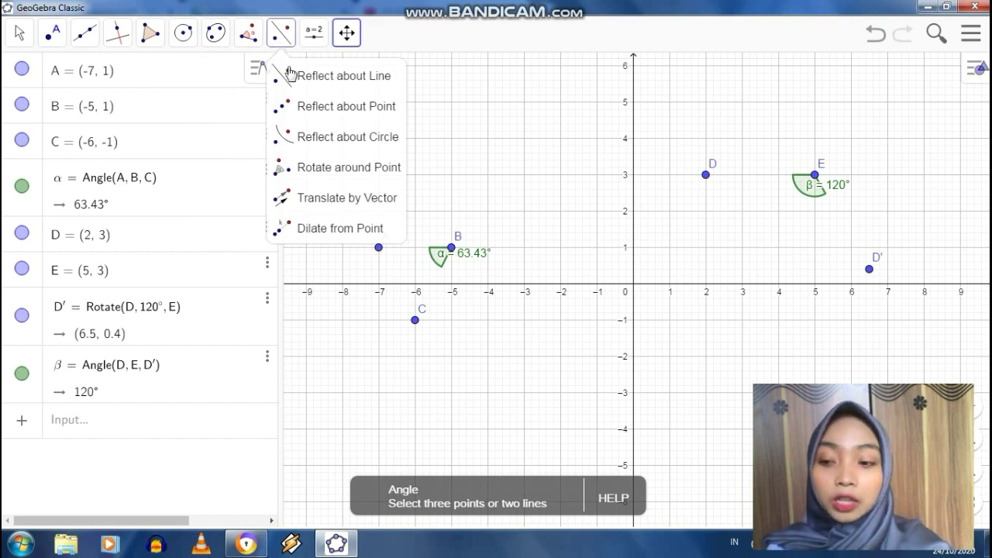
{"action": "mouse_move", "coordinate": [315, 46]}
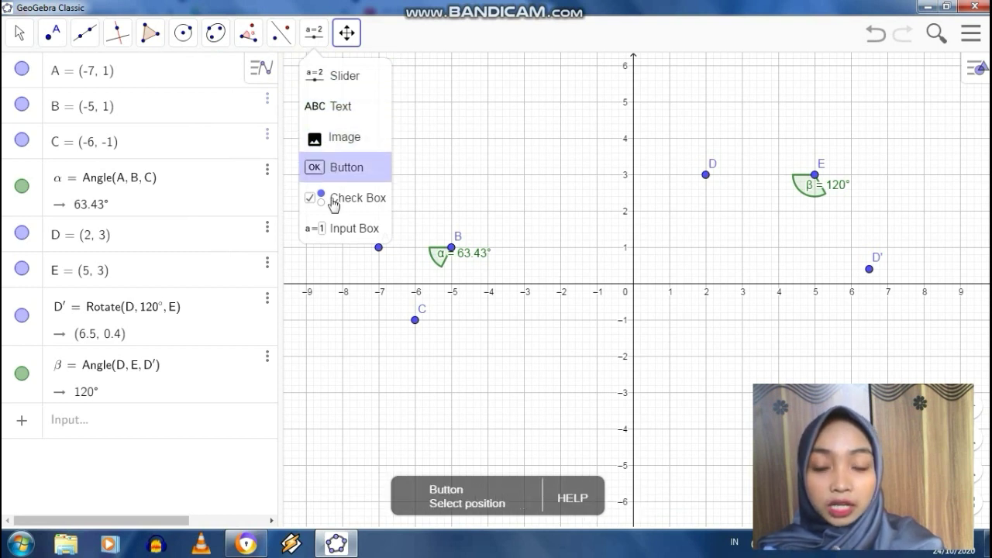
{"action": "mouse_move", "coordinate": [346, 35]}
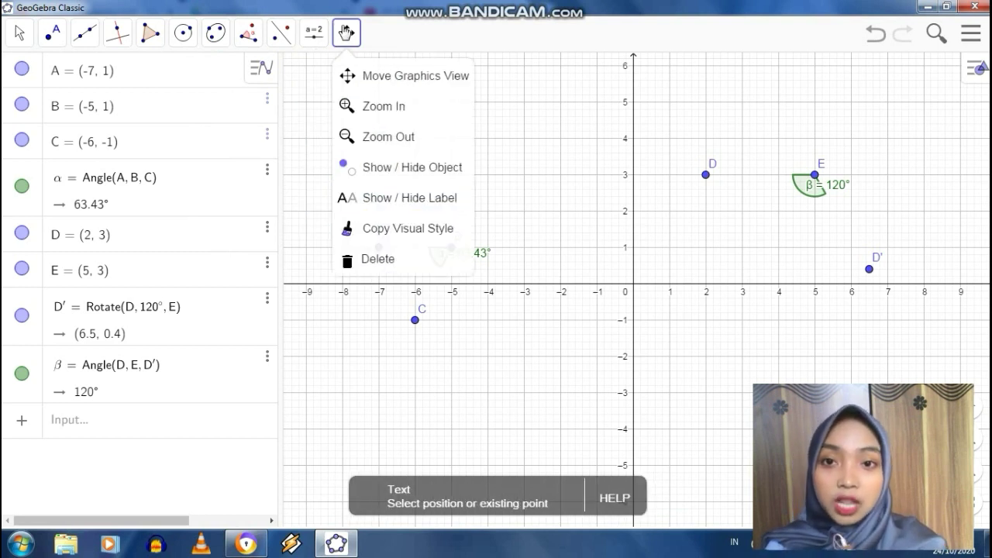